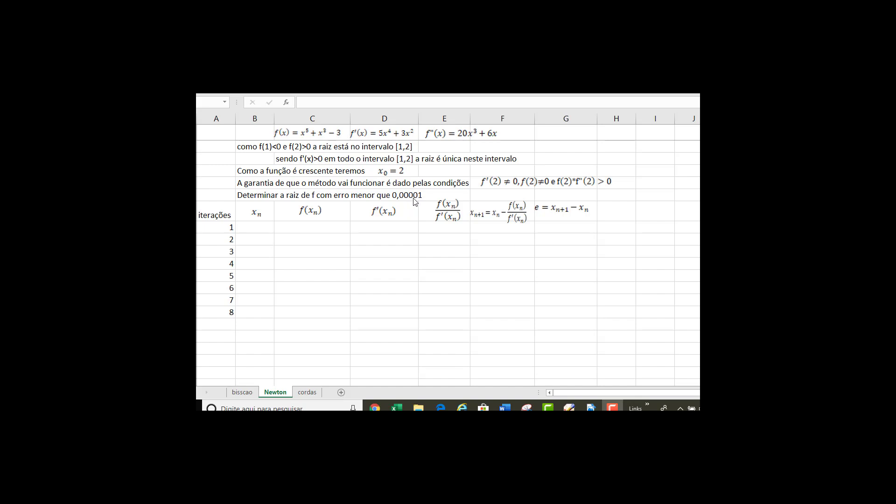
# - Enter the starting value 2 for xn in cell B8 of iteration 1
pyautogui.click(266, 229)
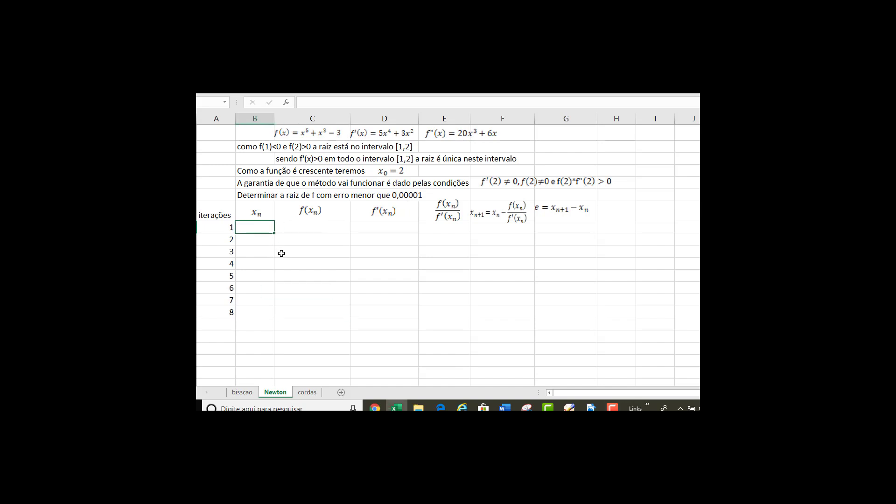
pyautogui.write('2')
pyautogui.click(295, 250)
# - Compute f(xn) for iteration 1 in cell C8 with the formula =B8^5+B8^3-3
pyautogui.click(292, 227)
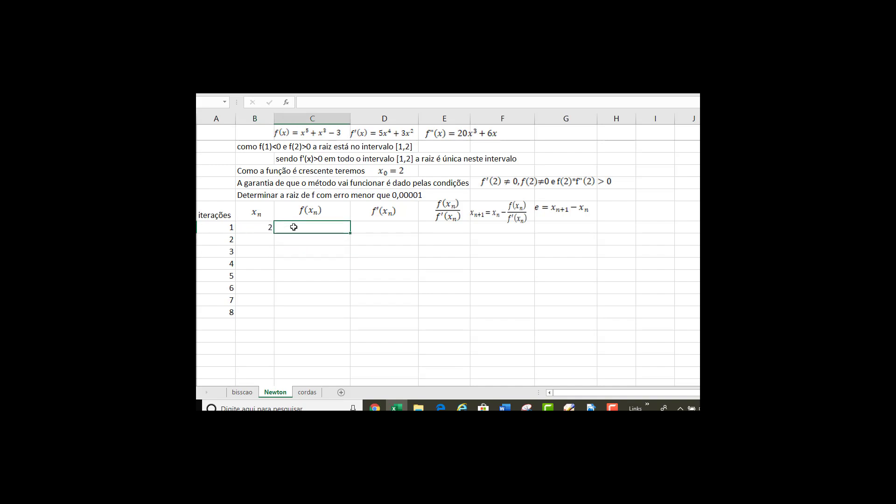
pyautogui.write('=')
pyautogui.click(261, 229)
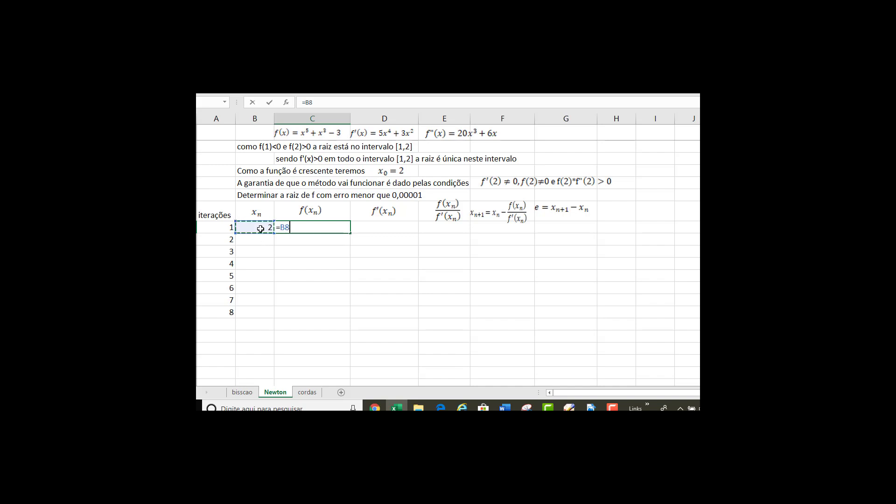
pyautogui.write('^5+')
pyautogui.click(261, 229)
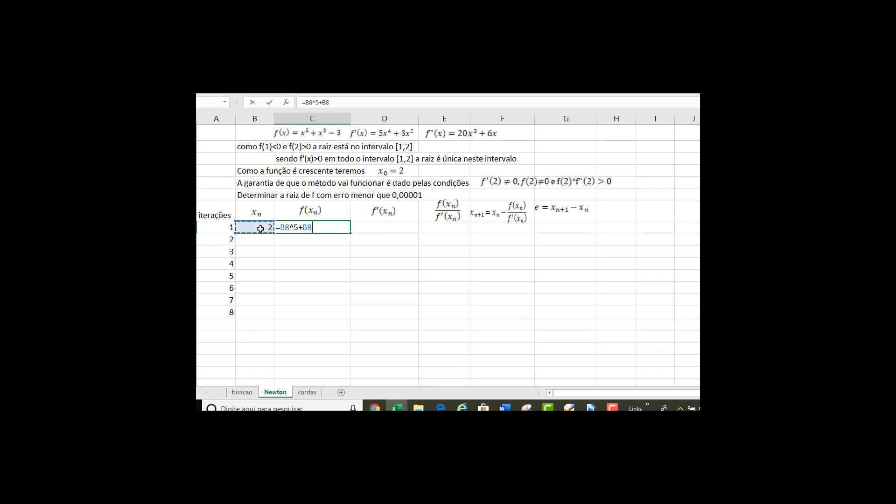
pyautogui.write('^')
pyautogui.write('3')
pyautogui.write('3')
pyautogui.press('Return')
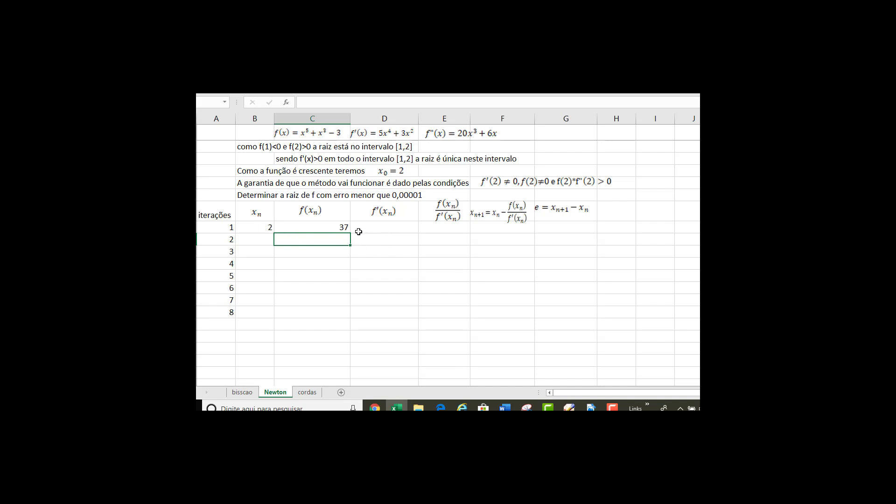
# - Compute the derivative f'(xn) for iteration 1 in cell D8 with the formula =5*B8^4+3*B8^2
pyautogui.click(384, 228)
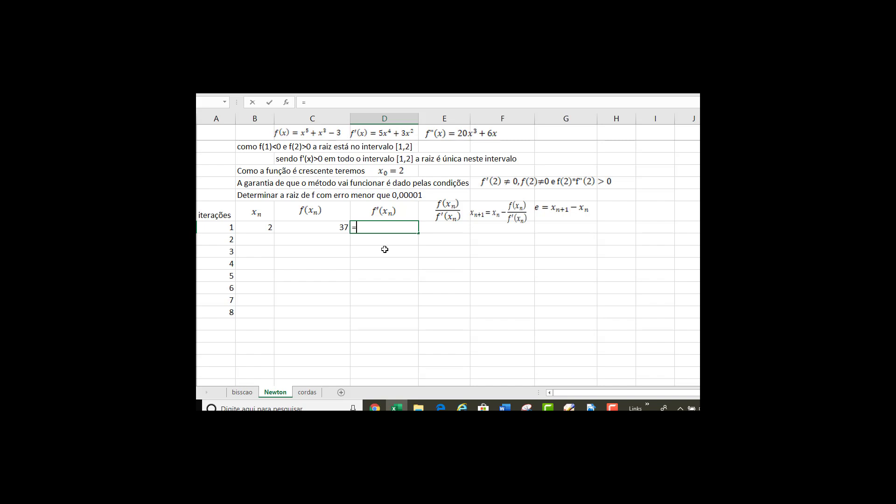
pyautogui.write('=5*')
pyautogui.click(270, 227)
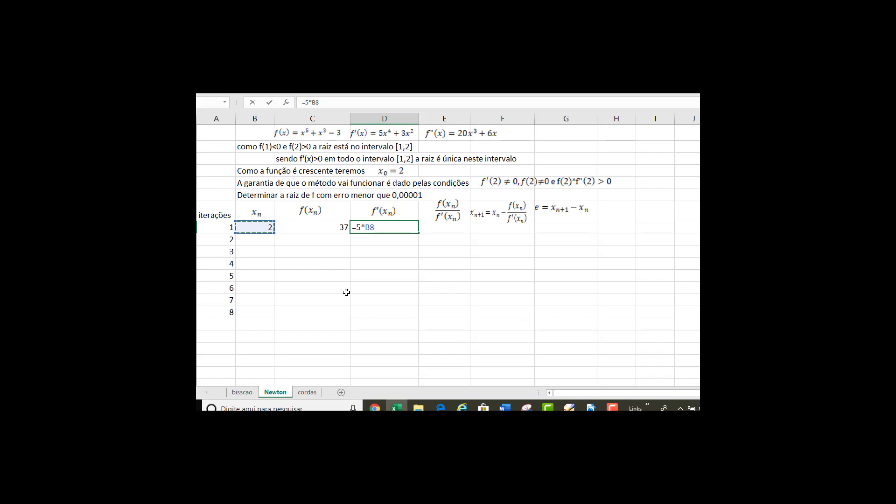
pyautogui.write('^4+3*')
pyautogui.click(258, 228)
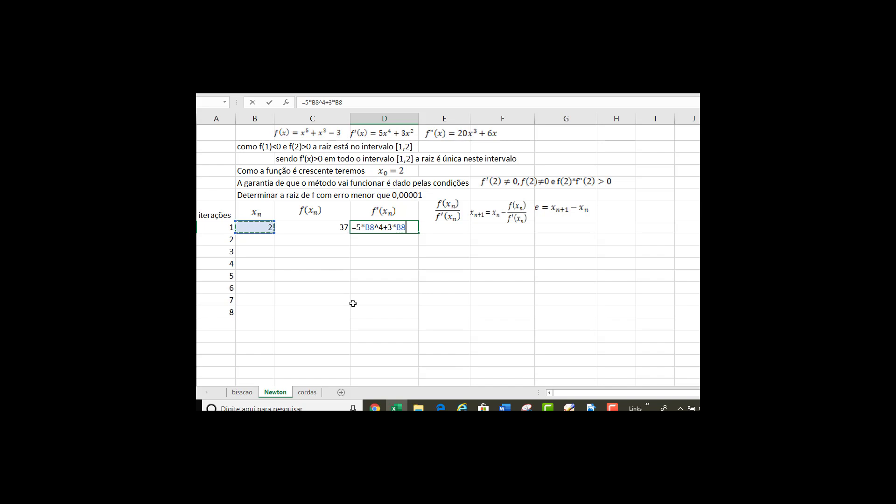
pyautogui.write('^2')
pyautogui.press('Return')
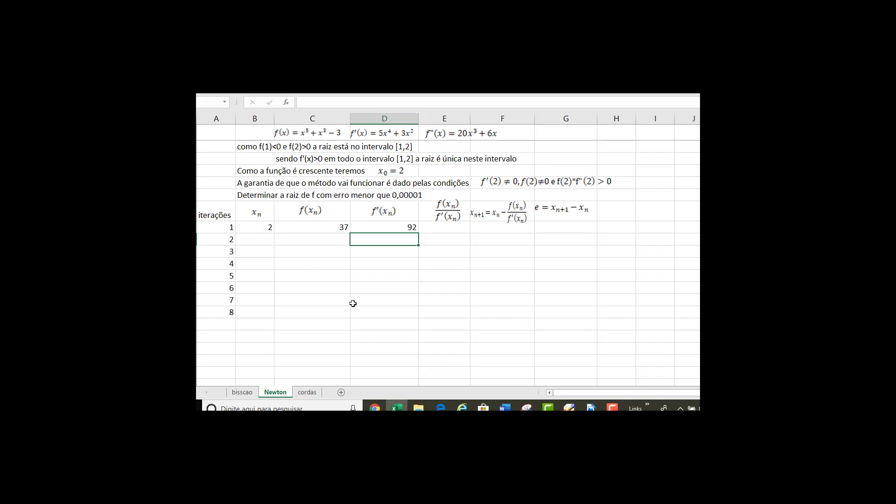
# - Compute the quotient f(xn)/f'(xn) for iteration 1 in cell E8 with the formula =C8/D8
pyautogui.click(455, 231)
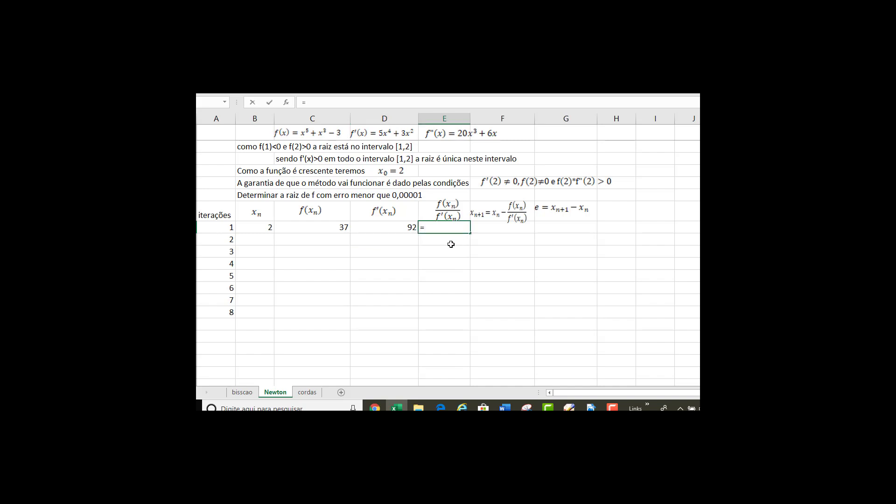
pyautogui.click(341, 226)
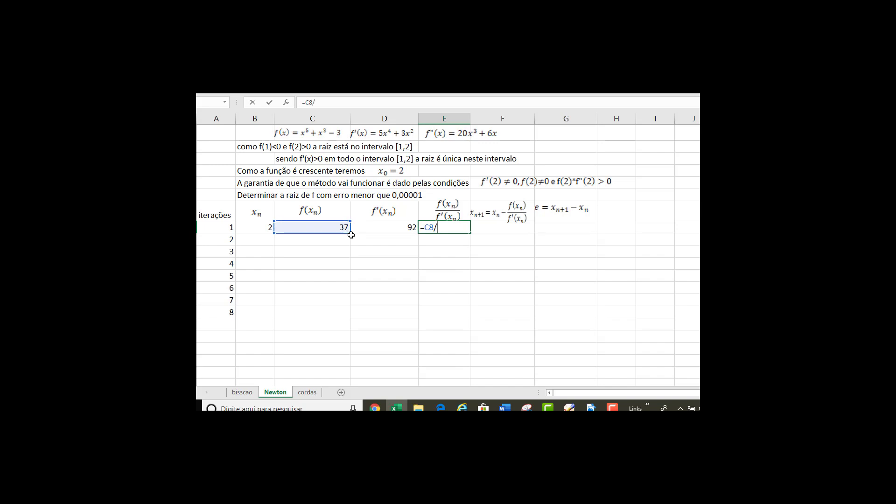
pyautogui.write('/')
pyautogui.click(414, 227)
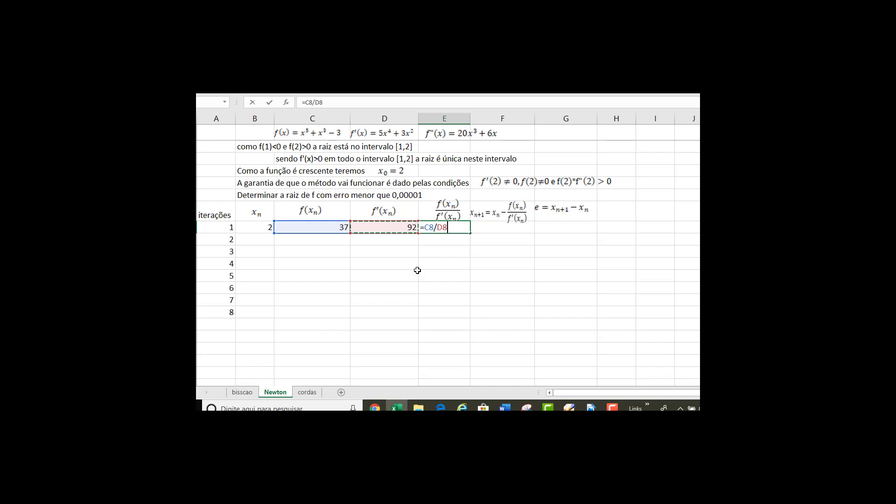
pyautogui.press('Return')
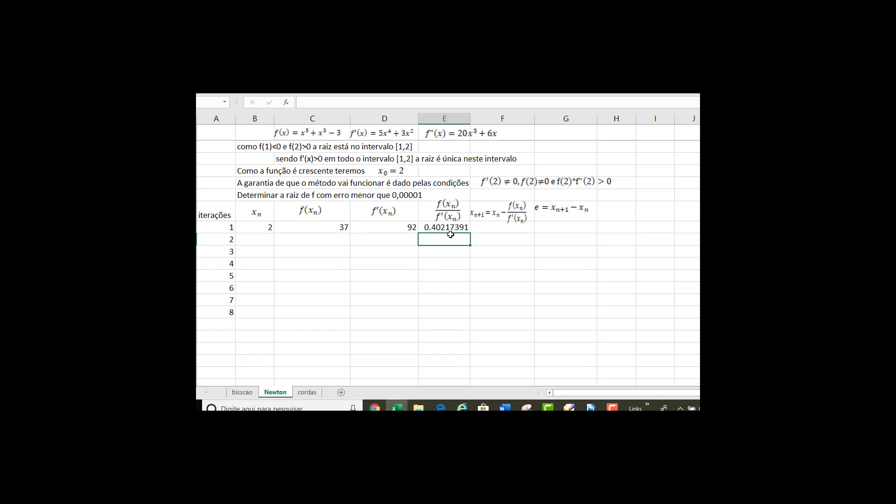
# - Compute the next approximation xn+1 for iteration 1 in cell F8 with the formula =B8-E8
pyautogui.click(489, 223)
pyautogui.click(491, 232)
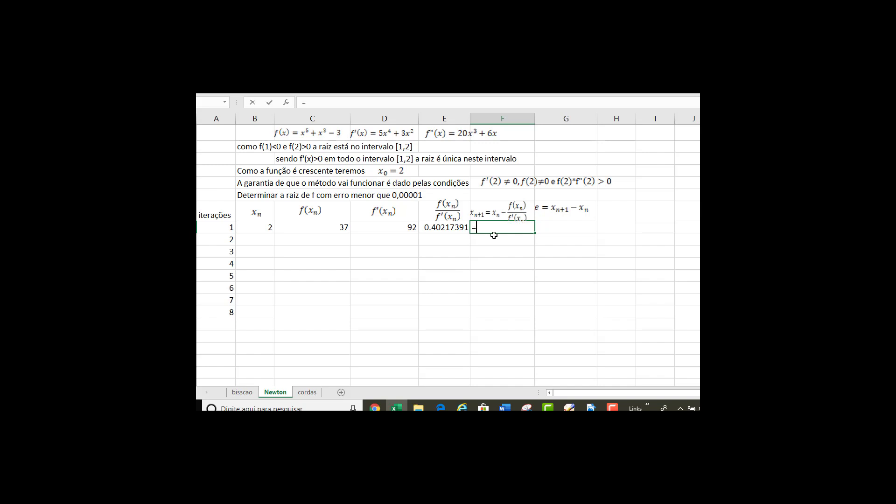
pyautogui.click(271, 228)
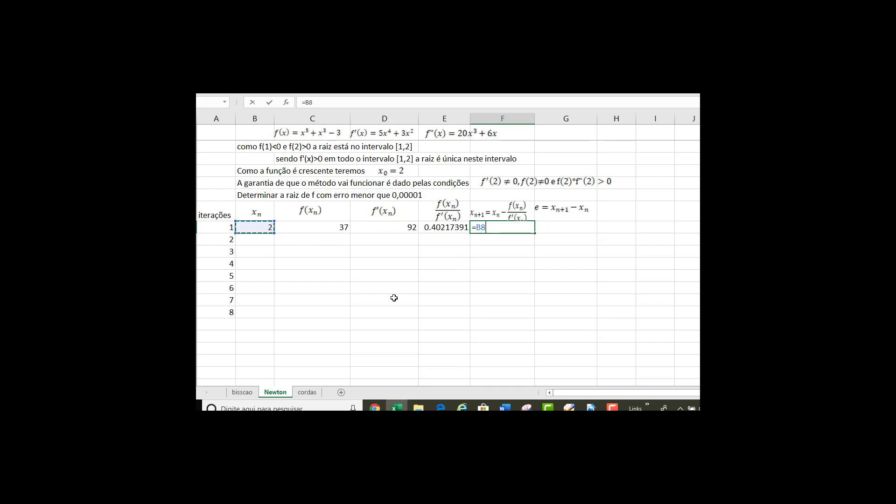
pyautogui.write('-')
pyautogui.click(443, 228)
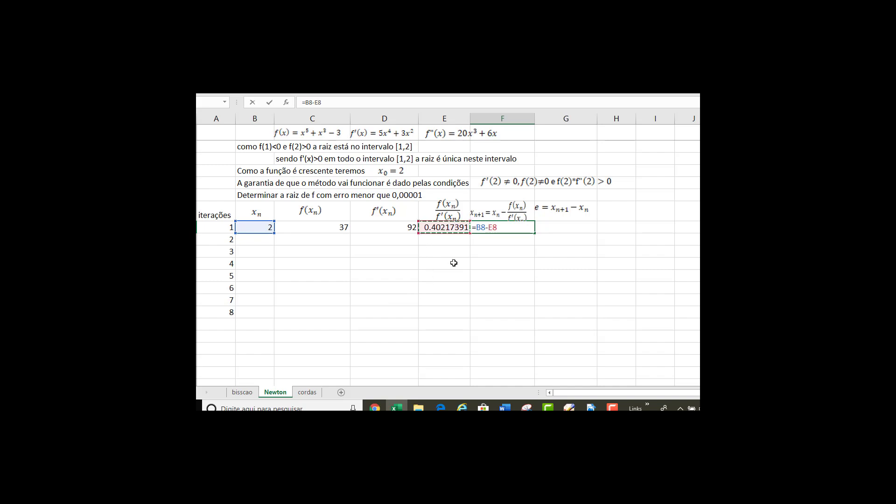
pyautogui.press('Return')
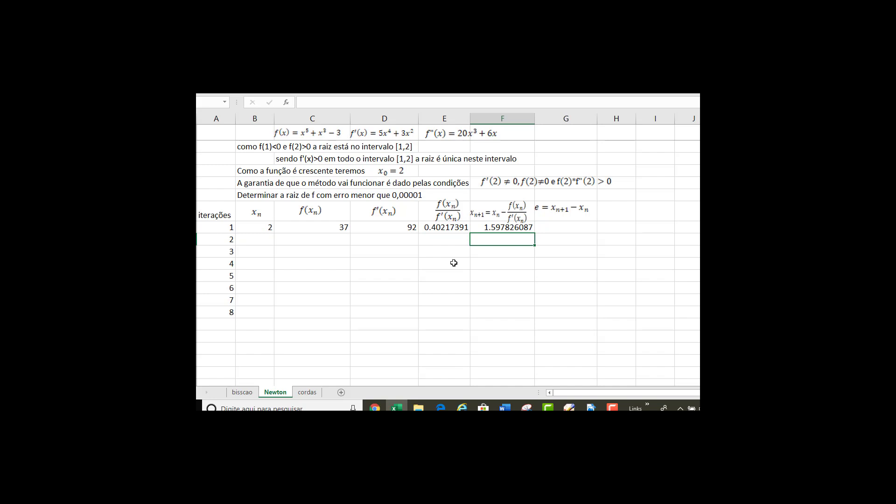
# - Compute the absolute error for iteration 1 in cell G8 with the formula =ABS(F8-B8)
pyautogui.click(548, 229)
pyautogui.write('=')
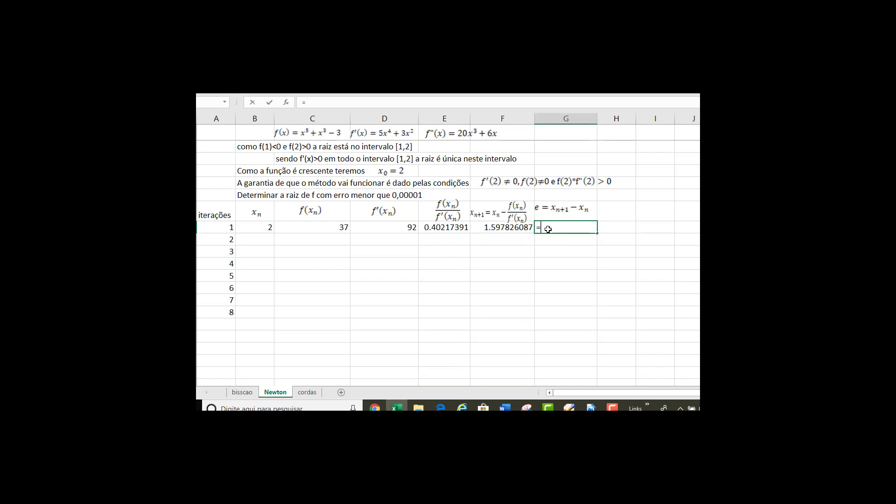
pyautogui.write('abs')
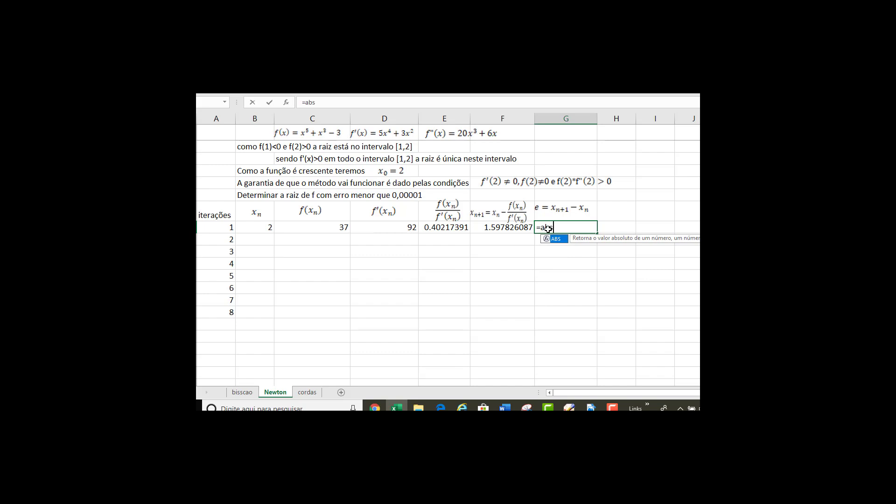
pyautogui.write('(')
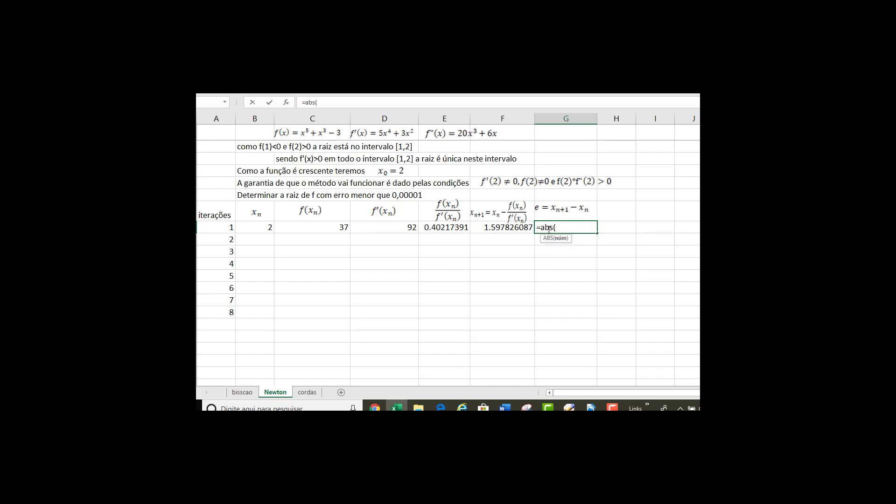
pyautogui.click(519, 227)
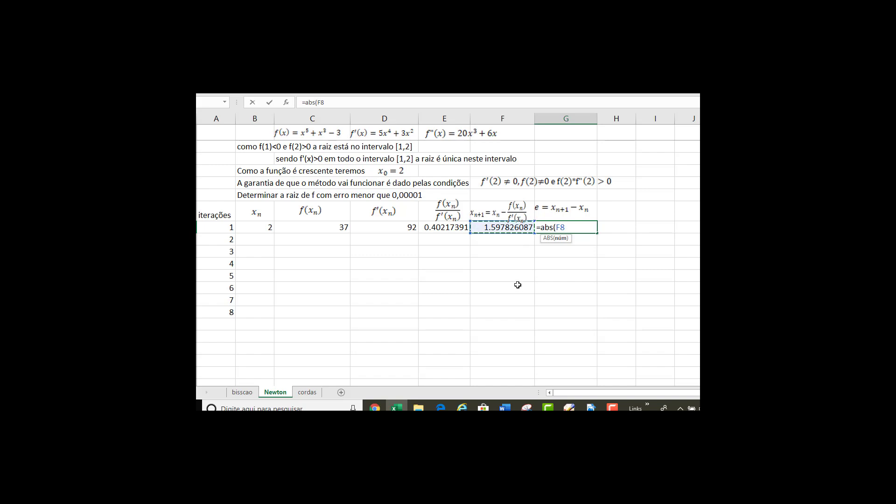
pyautogui.write('-')
pyautogui.click(269, 227)
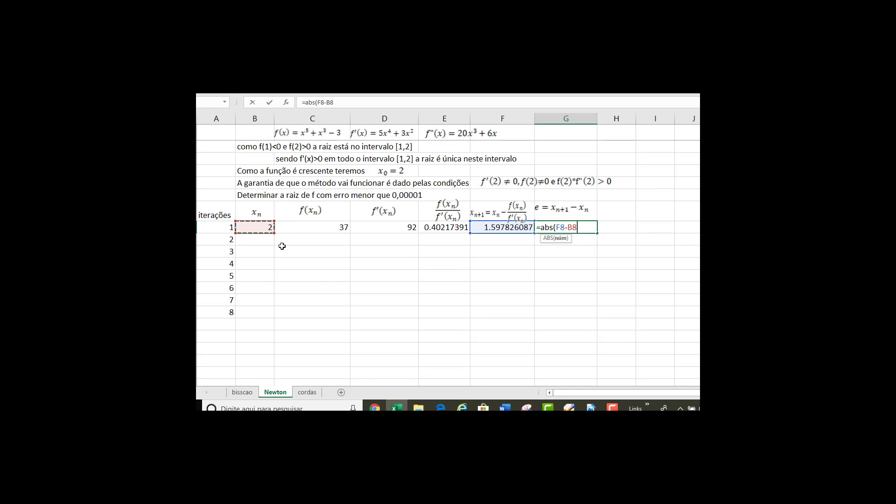
pyautogui.write(')')
pyautogui.press('Return')
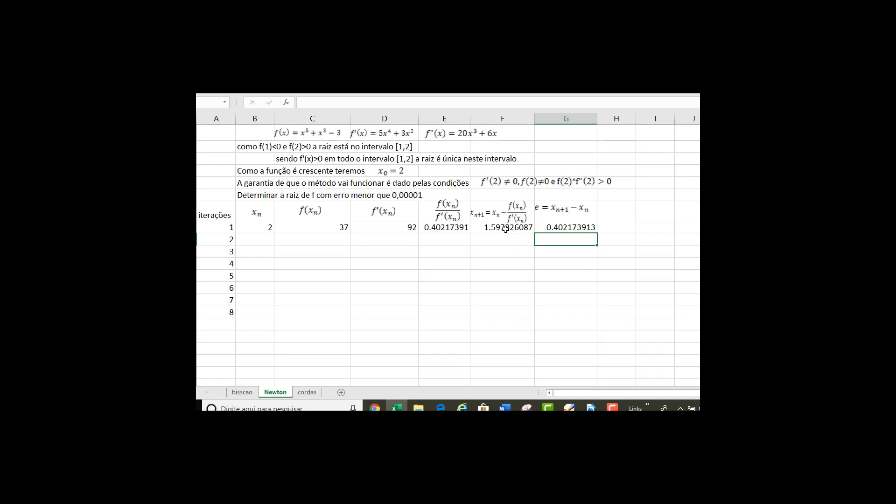
# - Set xn of iteration 2 in cell B9 to the previous approximation with the formula =F8
pyautogui.click(260, 240)
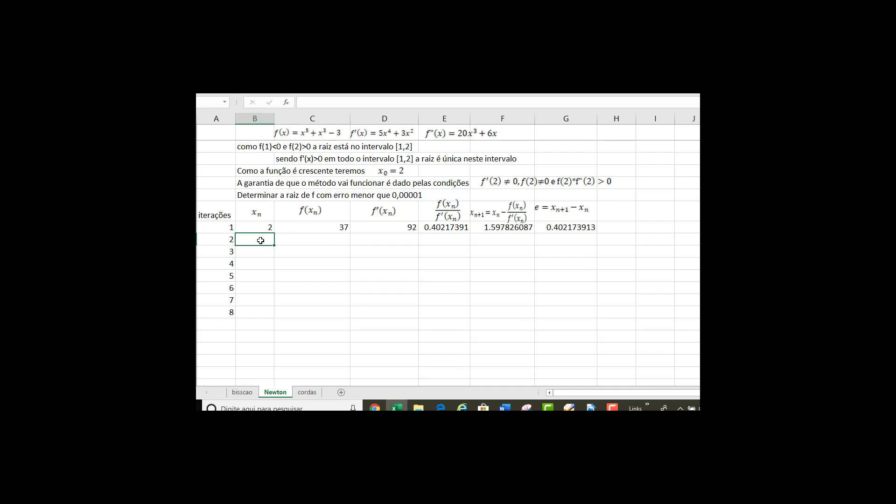
pyautogui.write('=')
pyautogui.click(498, 228)
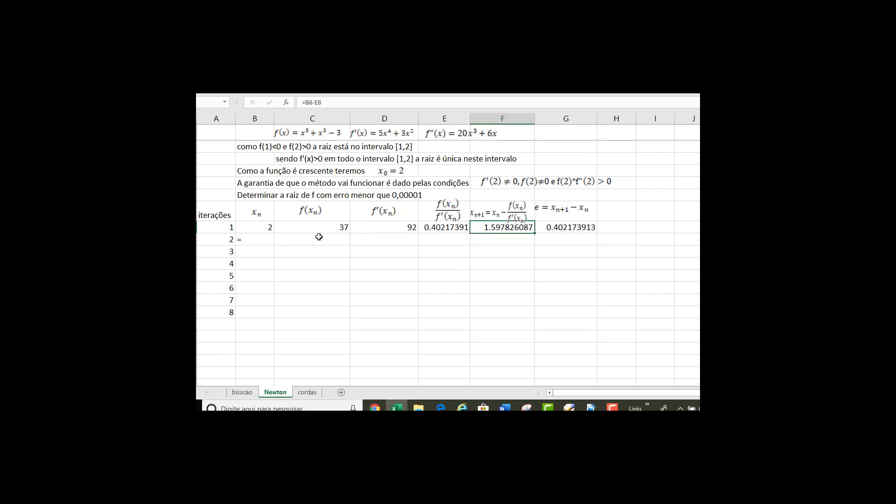
pyautogui.click(255, 241)
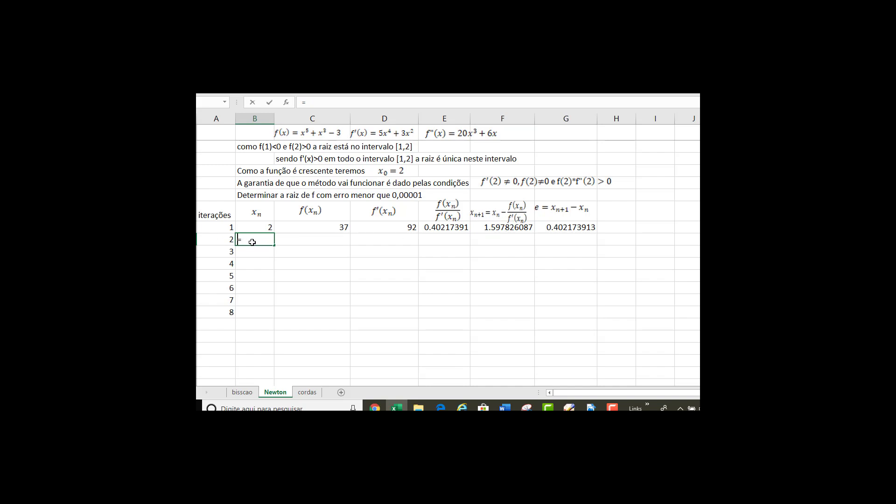
pyautogui.click(520, 228)
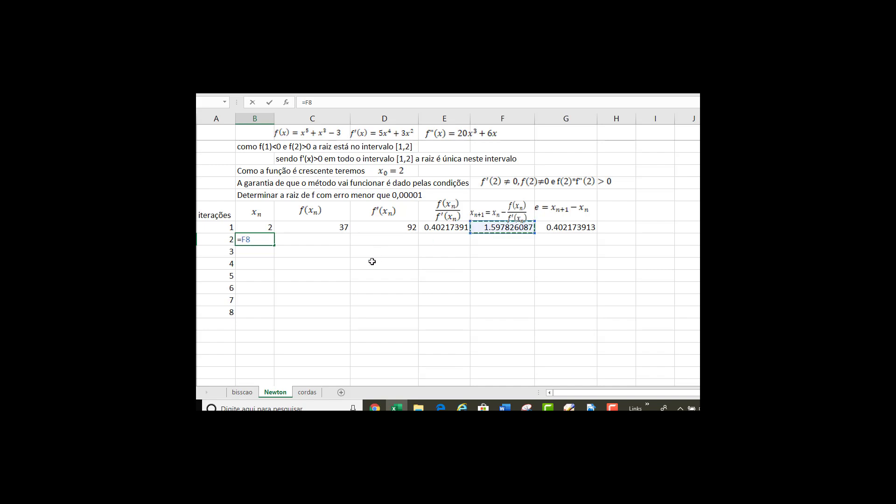
pyautogui.press('Return')
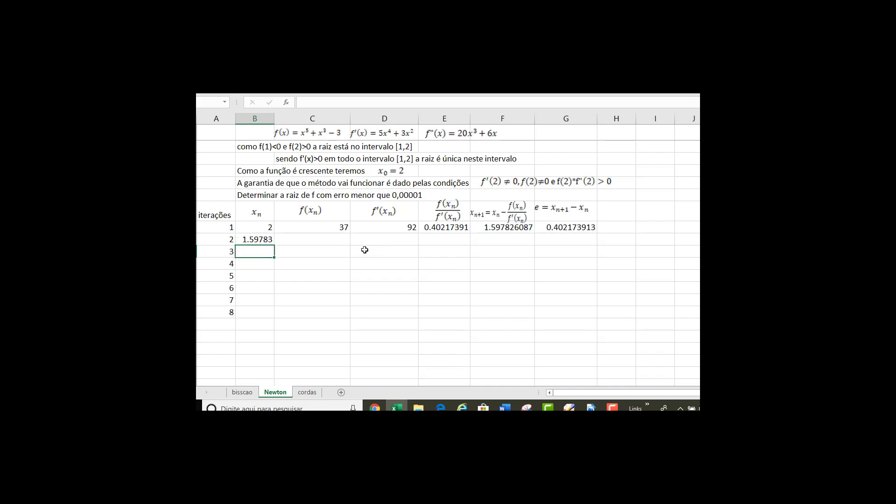
# - Fill the iteration 1 formulas for f(xn), f'(xn) and their quotient from C8, D8 and E8 down to row 9
pyautogui.click(333, 229)
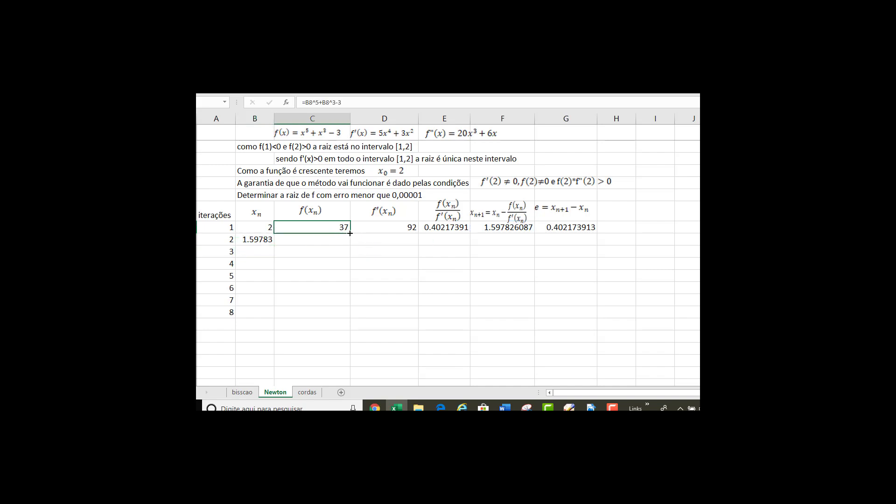
pyautogui.moveTo(350, 236); pyautogui.dragTo(352, 243)
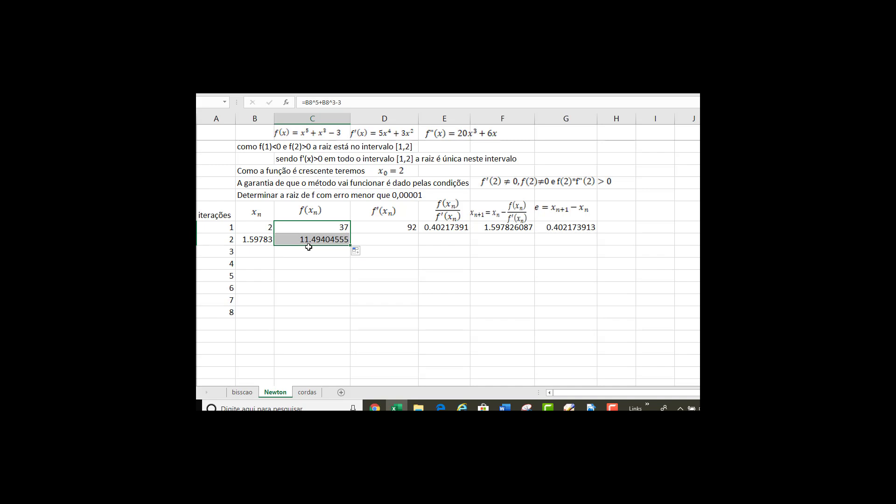
pyautogui.click(401, 228)
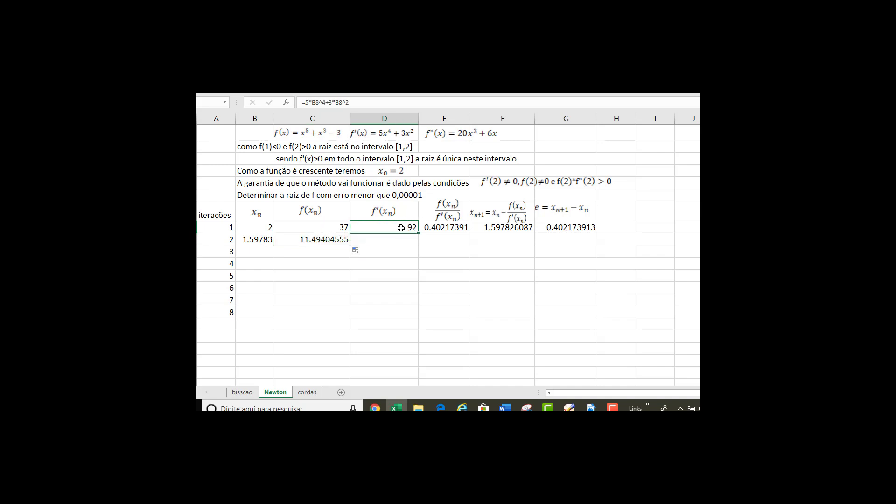
pyautogui.moveTo(417, 234); pyautogui.dragTo(417, 244)
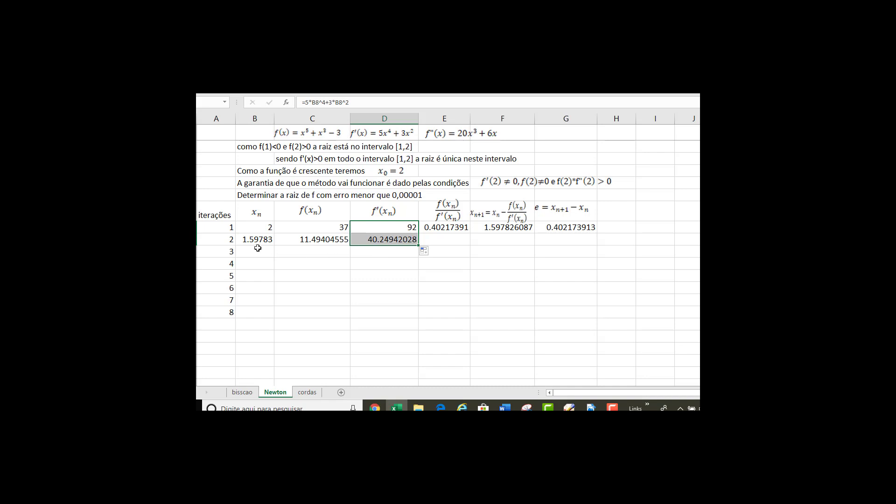
pyautogui.click(459, 230)
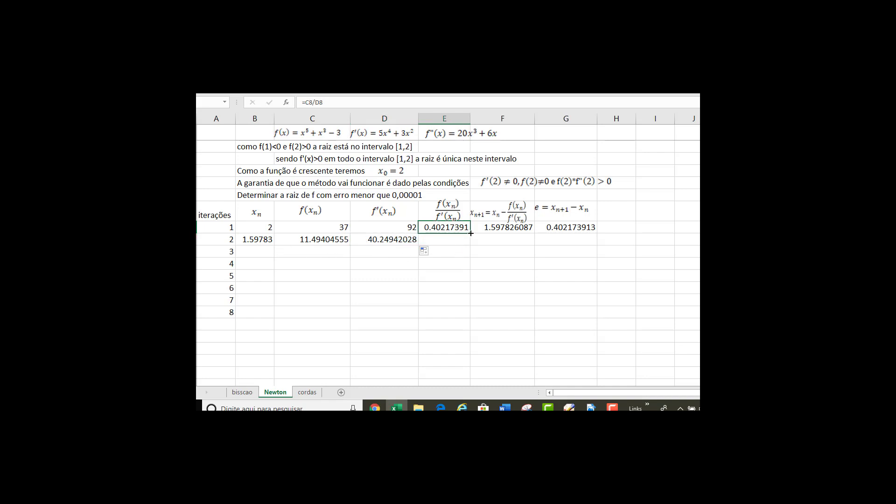
pyautogui.moveTo(471, 234); pyautogui.dragTo(471, 245)
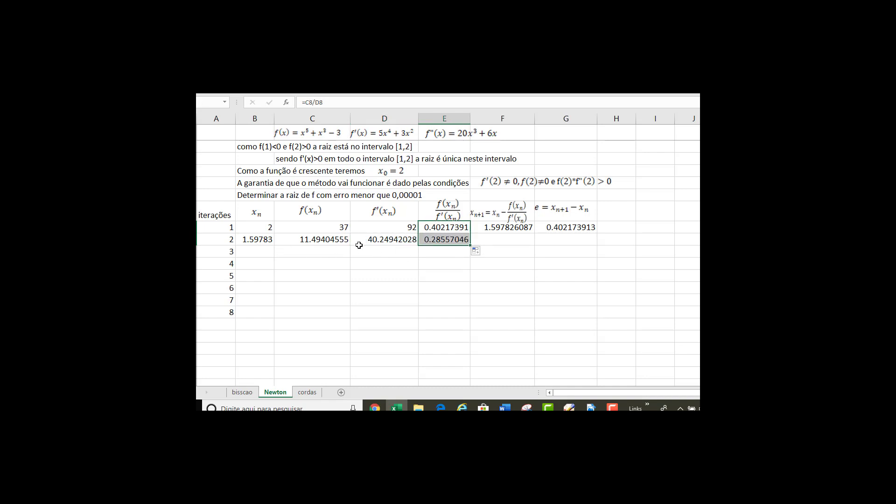
# - Fill the xn+1 and absolute error formulas from F8 and G8 down to row 9 for iteration 2
pyautogui.click(524, 231)
pyautogui.moveTo(534, 236); pyautogui.dragTo(534, 245)
pyautogui.click(582, 228)
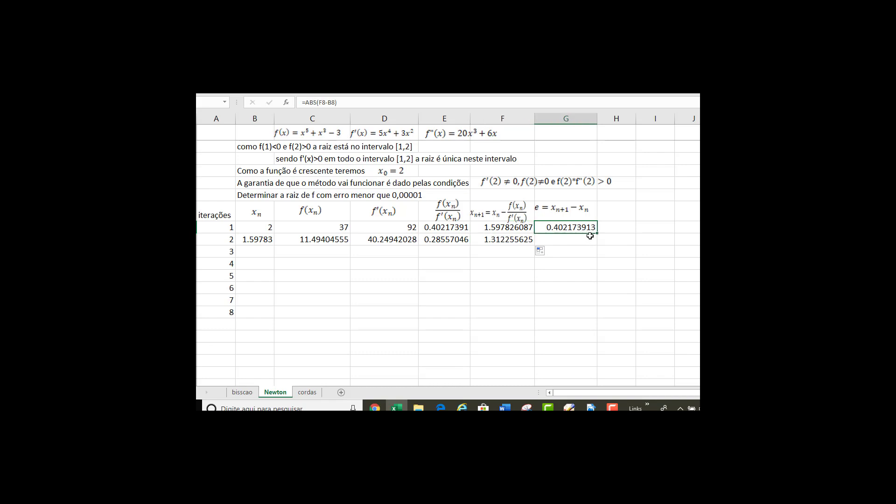
pyautogui.moveTo(598, 243); pyautogui.dragTo(589, 249)
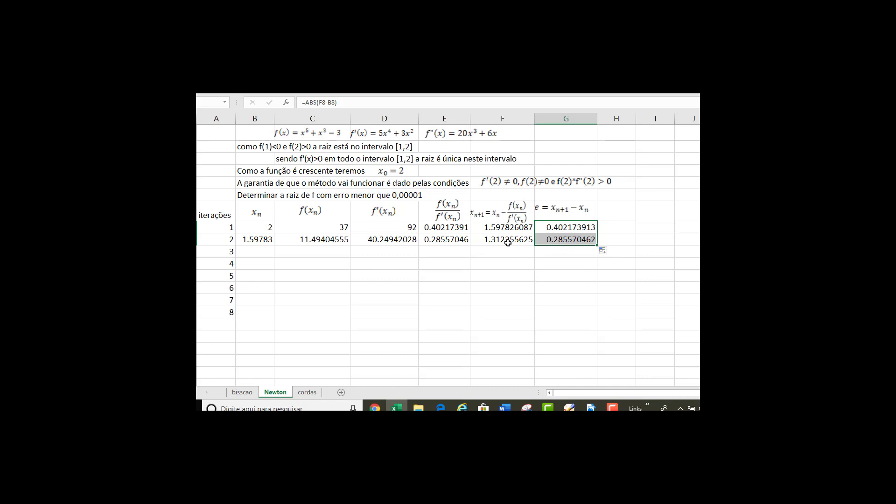
# - Set xn of iteration 3 in cell B10 to the previous approximation with the formula =F9
pyautogui.click(273, 254)
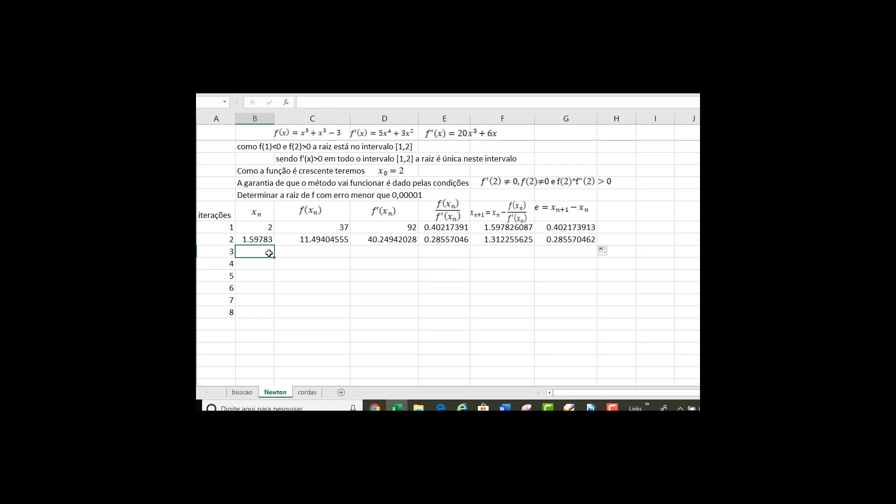
pyautogui.write('=')
pyautogui.click(498, 240)
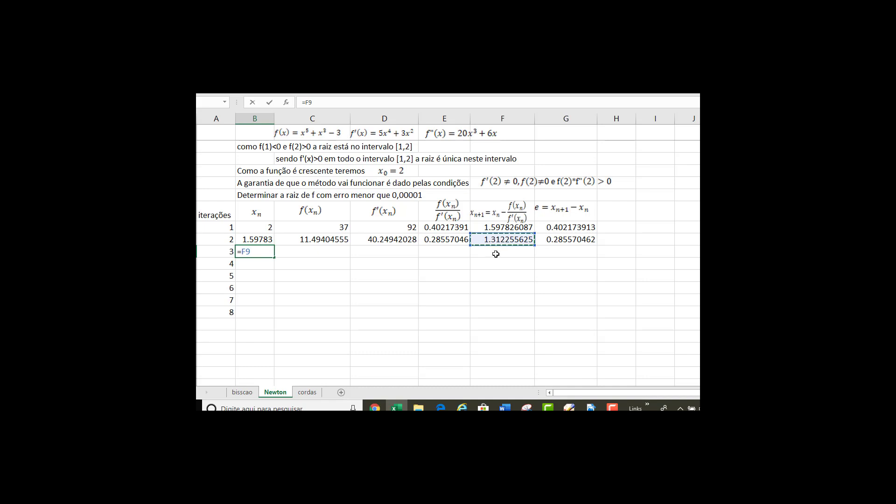
pyautogui.press('Return')
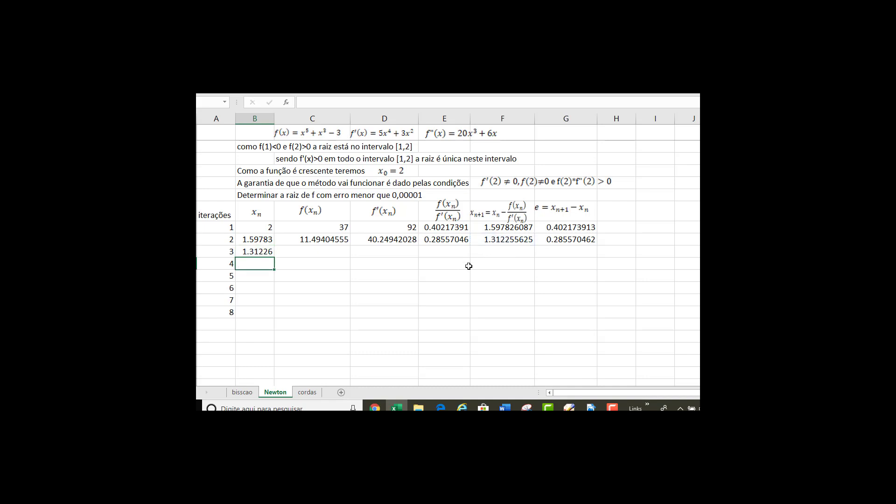
# - Fill the iteration 2 formulas for f(xn), f'(xn) and their quotient from C9, D9 and E9 down to row 10
pyautogui.click(340, 239)
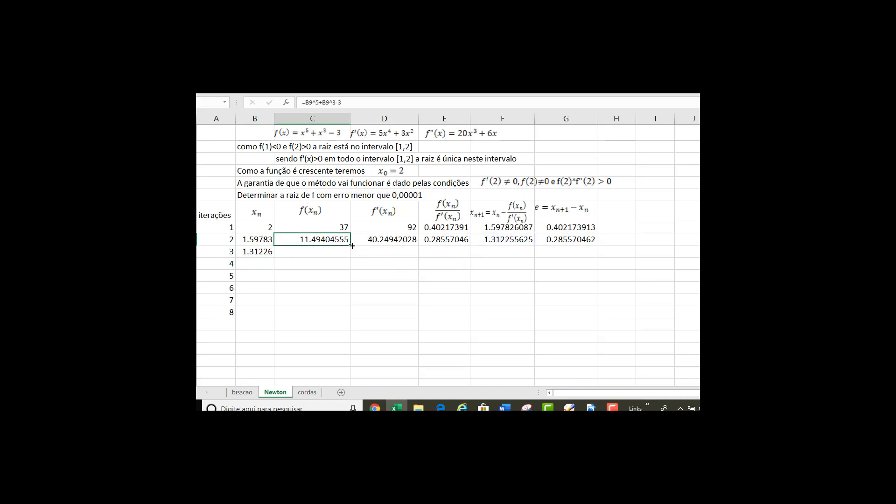
pyautogui.moveTo(351, 245); pyautogui.dragTo(352, 258)
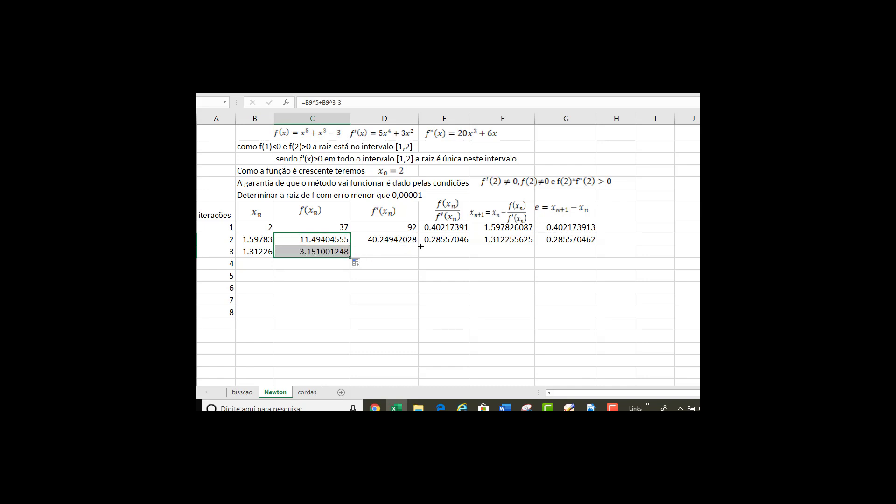
pyautogui.click(418, 243)
pyautogui.moveTo(419, 245); pyautogui.dragTo(420, 257)
pyautogui.click(463, 241)
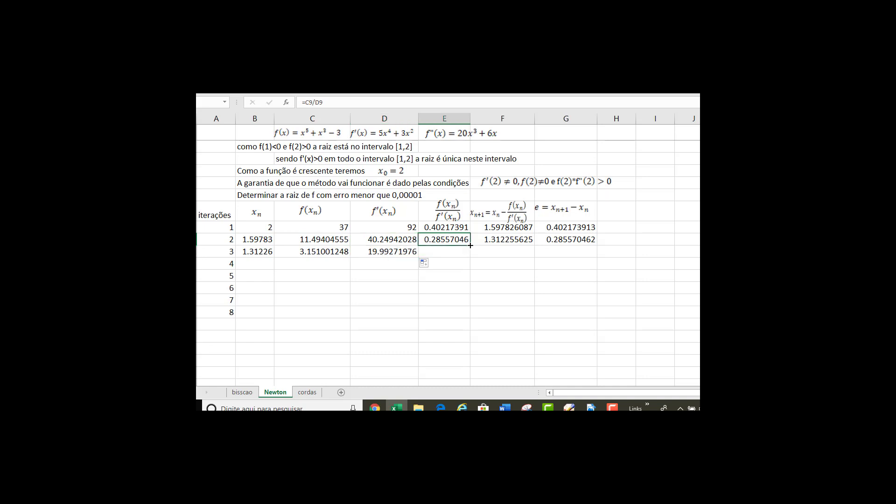
pyautogui.moveTo(469, 245); pyautogui.dragTo(469, 257)
# - Fill the xn+1 and absolute error formulas from F9 and G9 down to row 10 for iteration 3
pyautogui.click(524, 241)
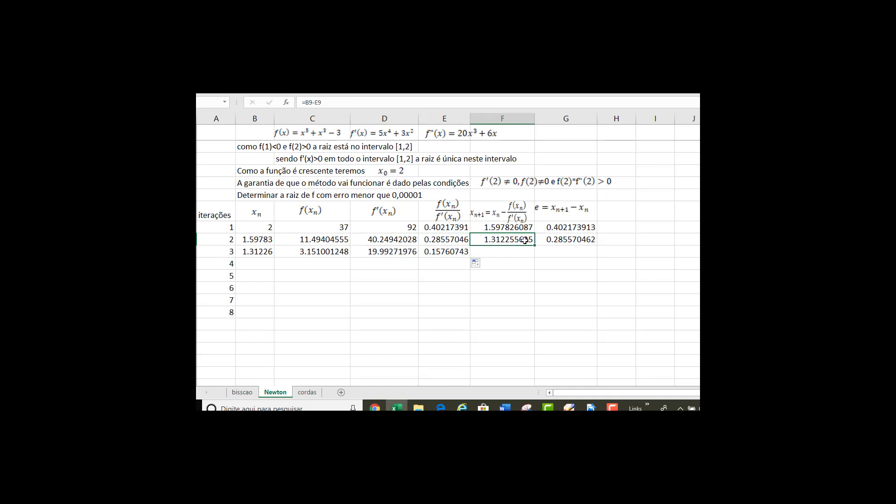
pyautogui.moveTo(534, 246); pyautogui.dragTo(532, 260)
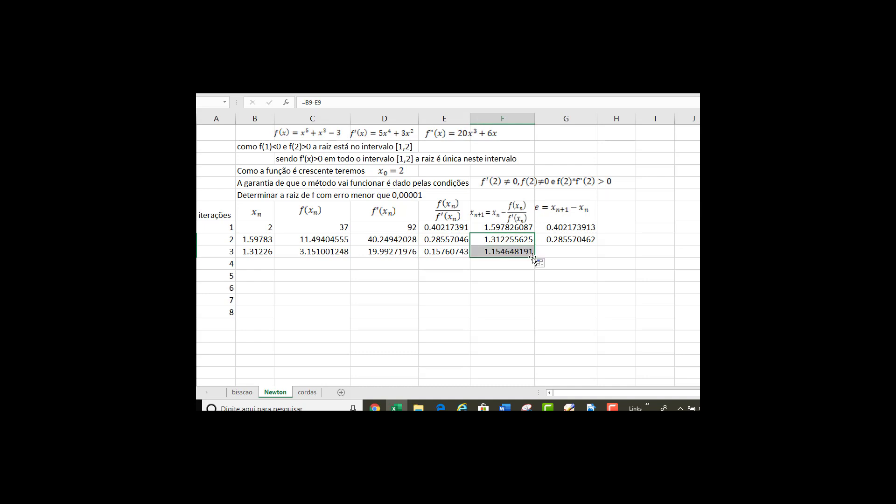
pyautogui.click(578, 239)
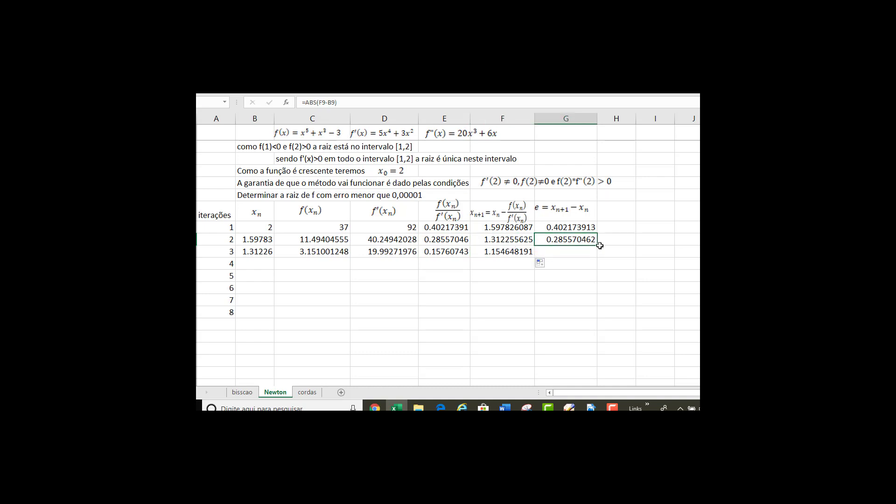
pyautogui.moveTo(596, 245); pyautogui.dragTo(596, 256)
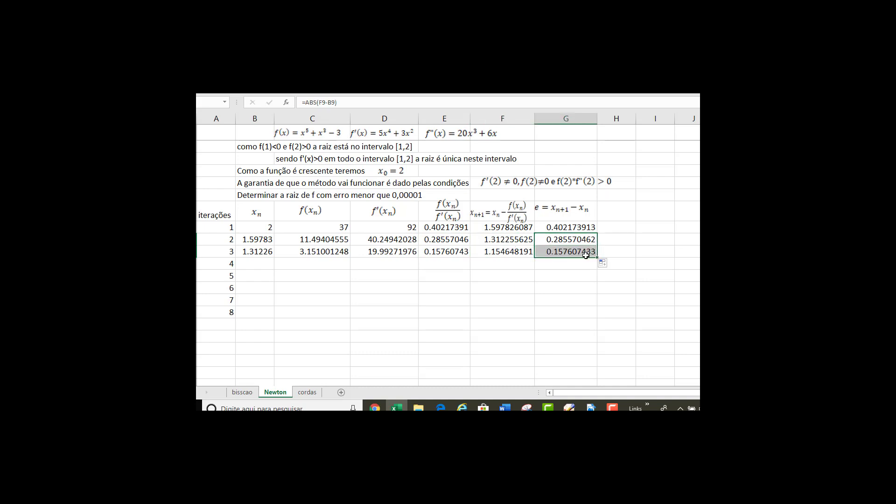
# - Set xn of iteration 4 in cell B11 to the previous approximation with the formula =F10
pyautogui.click(517, 252)
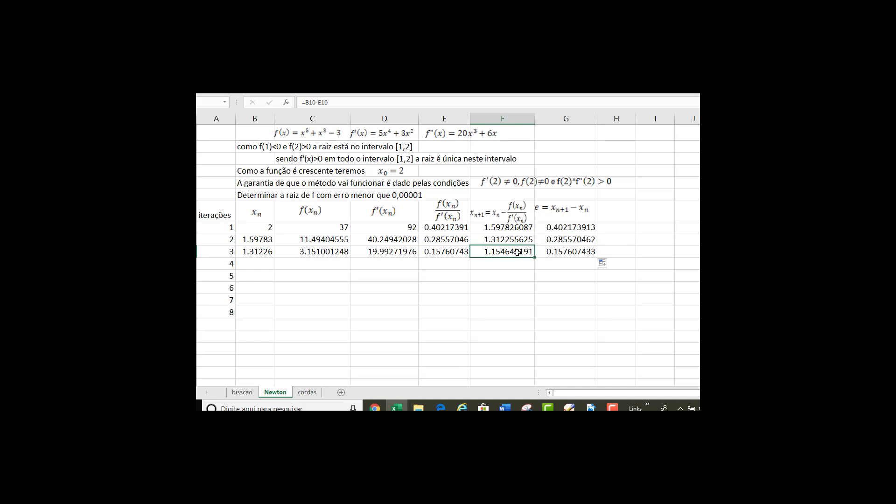
pyautogui.click(262, 265)
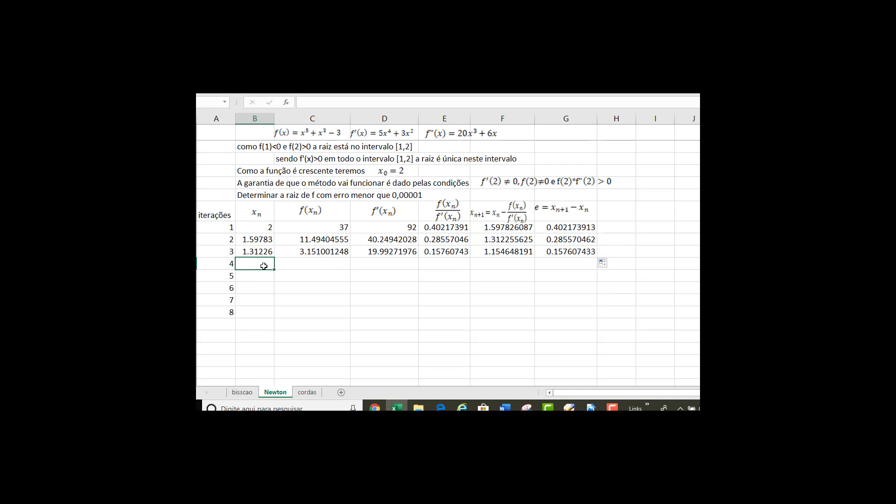
pyautogui.write('=')
pyautogui.click(506, 254)
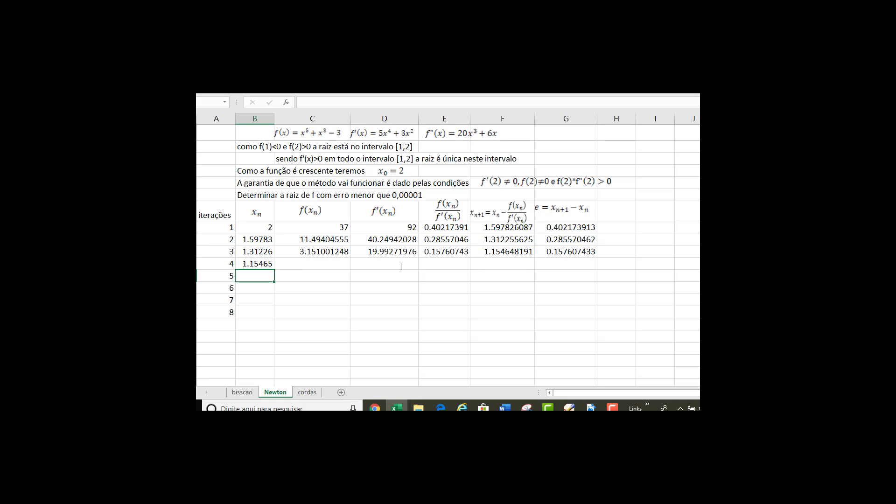
# - Fill the iteration 3 formulas for f(xn), f'(xn) and their quotient from C10, D10 and E10 down to row 11
pyautogui.click(341, 252)
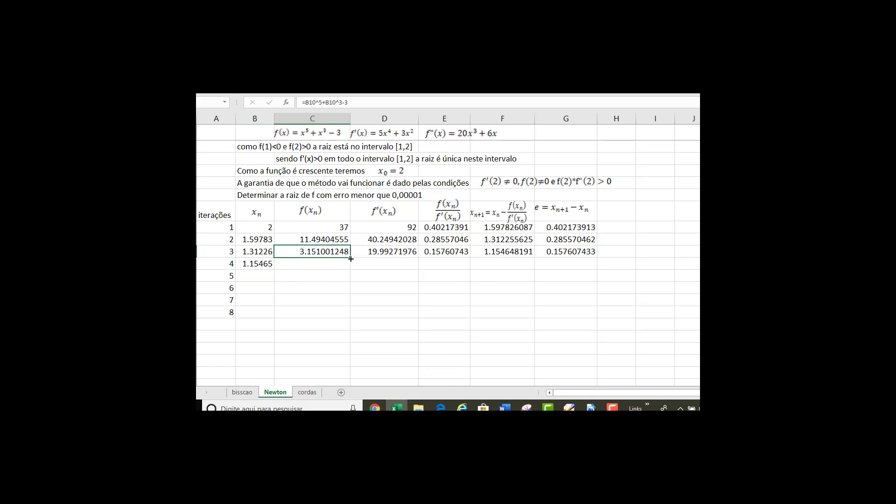
pyautogui.moveTo(351, 259); pyautogui.dragTo(351, 267)
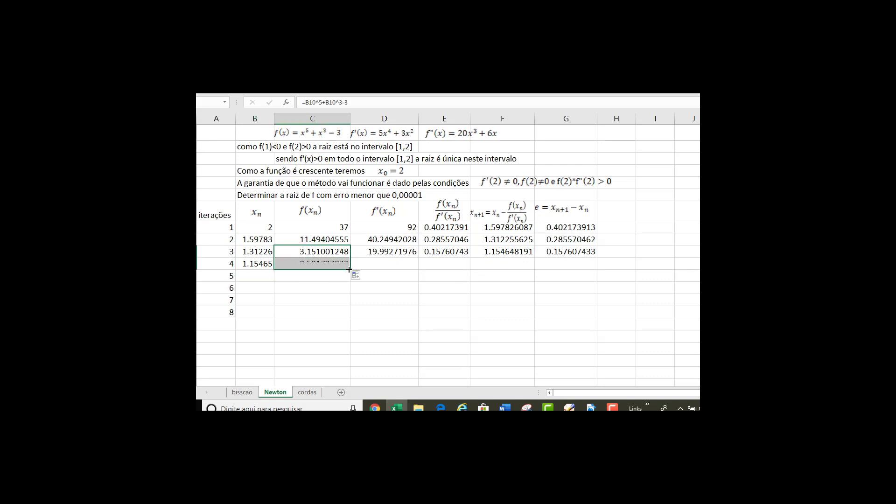
pyautogui.click(407, 254)
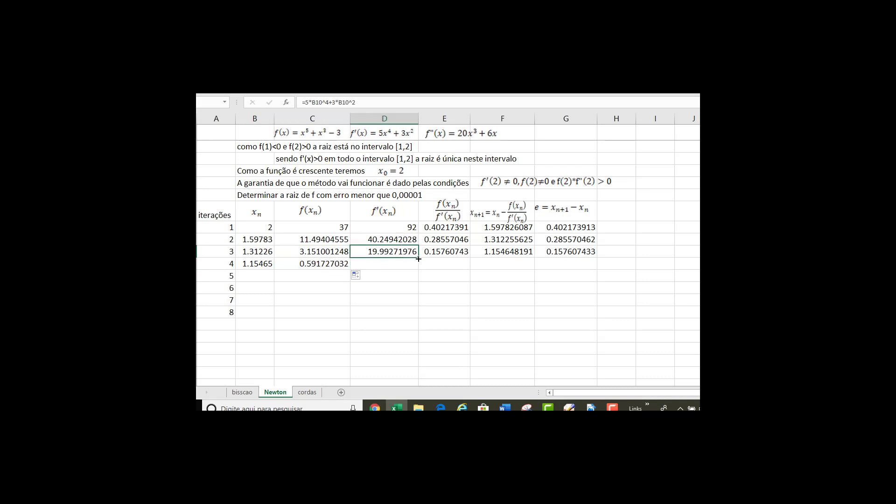
pyautogui.moveTo(418, 259); pyautogui.dragTo(419, 270)
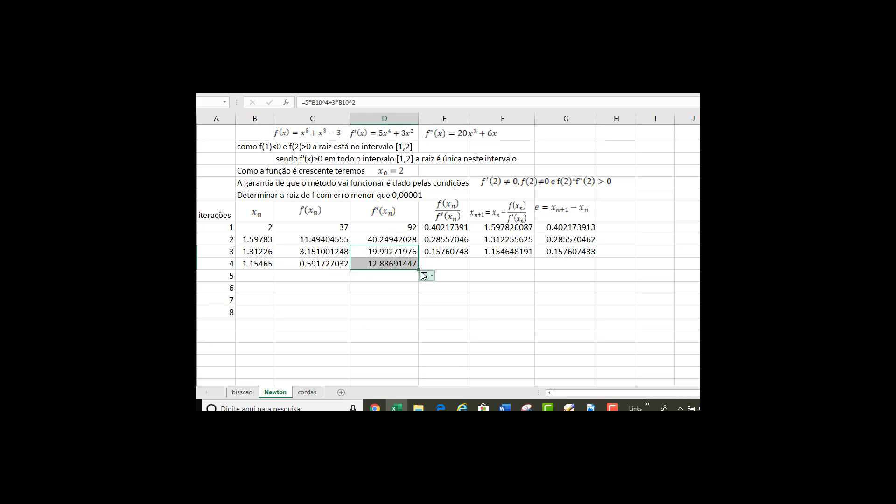
pyautogui.click(459, 252)
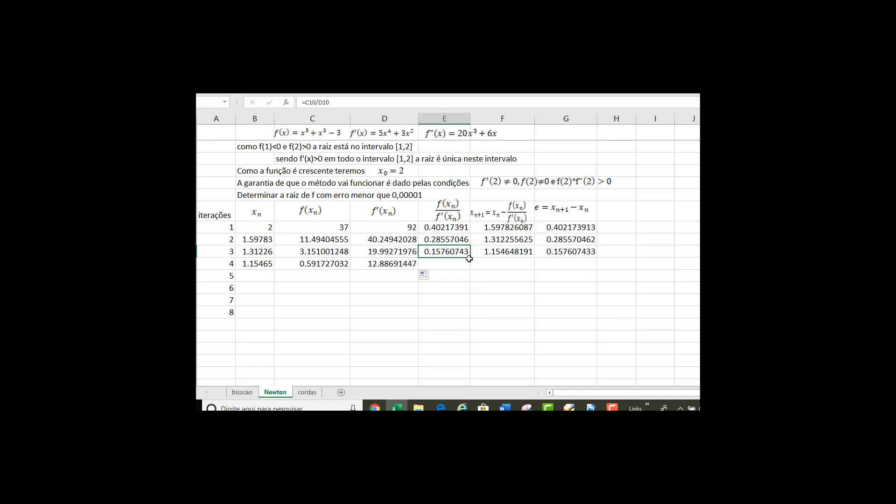
pyautogui.moveTo(469, 259); pyautogui.dragTo(466, 272)
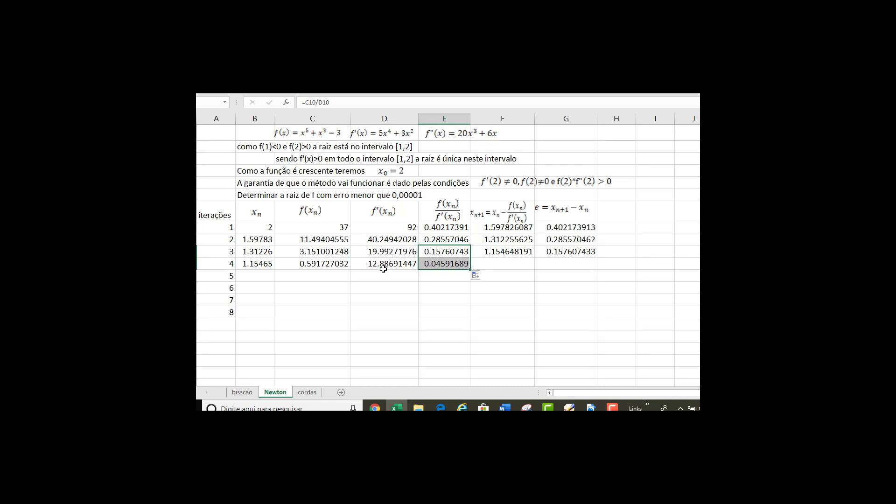
# - Fill the xn+1 and absolute error formulas from F10 and G10 down to row 11 for iteration 4
pyautogui.click(512, 257)
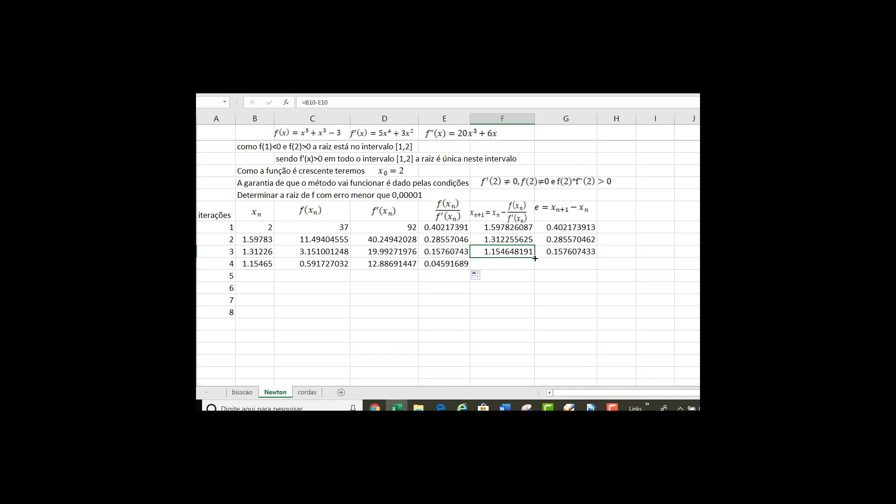
pyautogui.moveTo(535, 258); pyautogui.dragTo(535, 269)
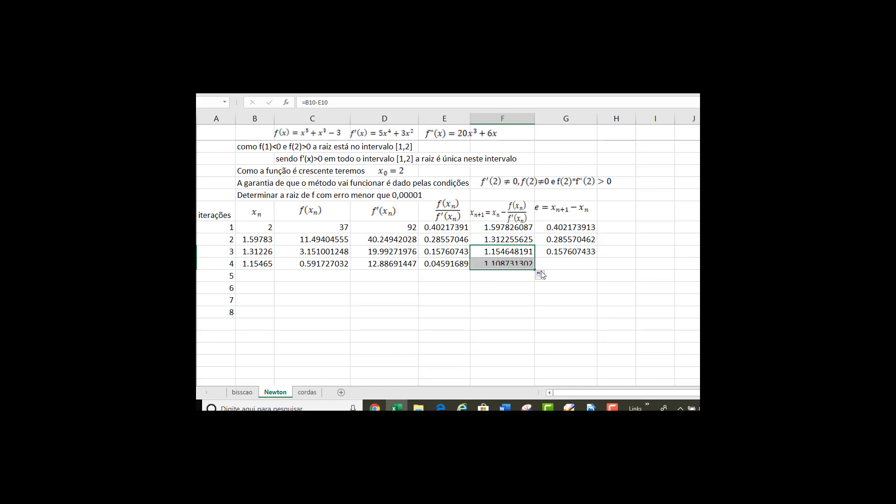
pyautogui.click(578, 253)
pyautogui.moveTo(597, 258); pyautogui.dragTo(597, 270)
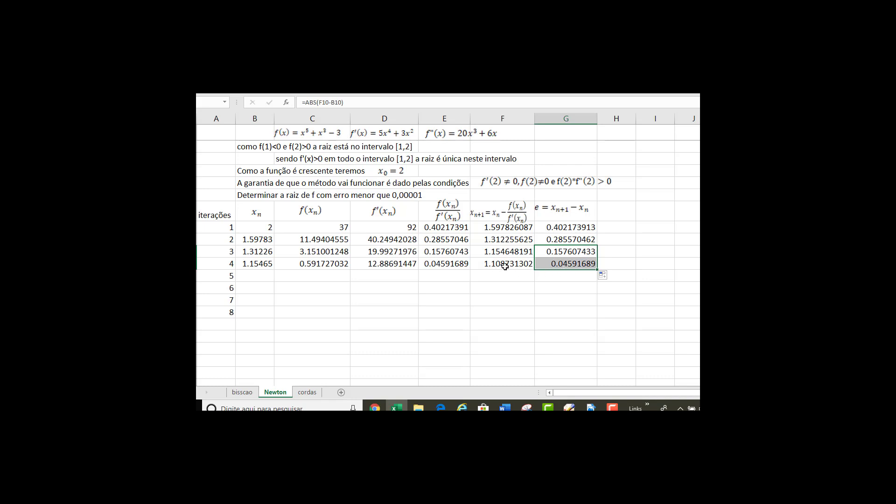
# - Set xn of iteration 5 in cell B12 to the previous approximation with the formula =F11
pyautogui.click(264, 279)
pyautogui.write('=')
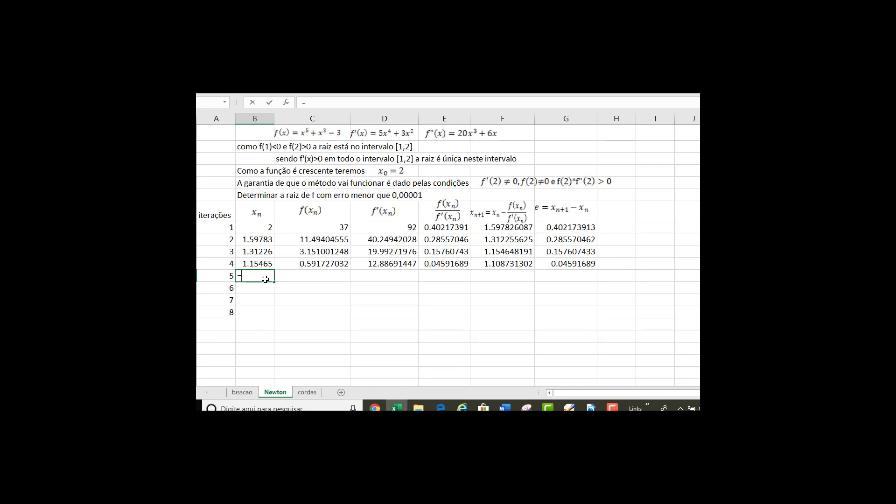
pyautogui.click(491, 268)
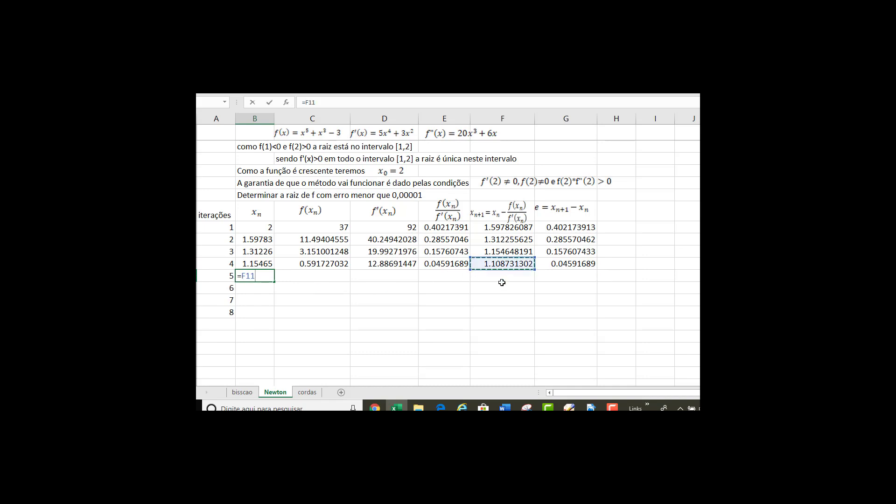
pyautogui.press('Return')
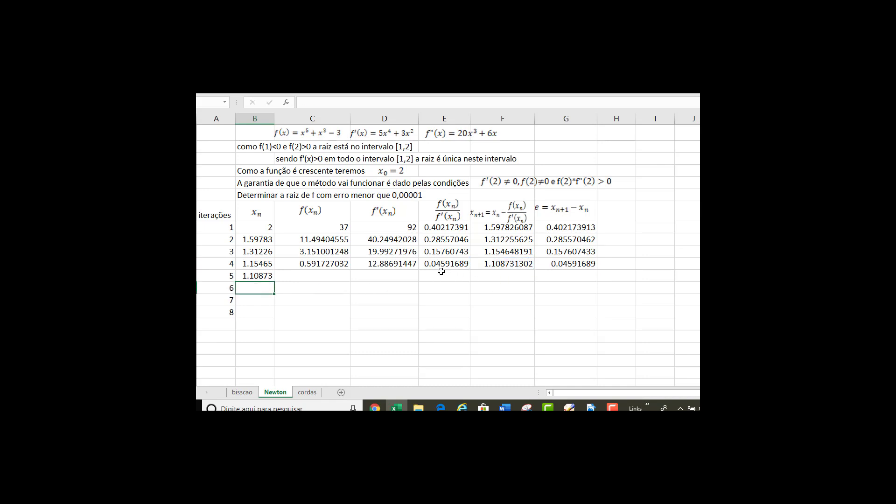
# - Fill the iteration 4 formulas for f(xn), f'(xn) and their quotient from C11, D11 and E11 down to row 12
pyautogui.click(336, 263)
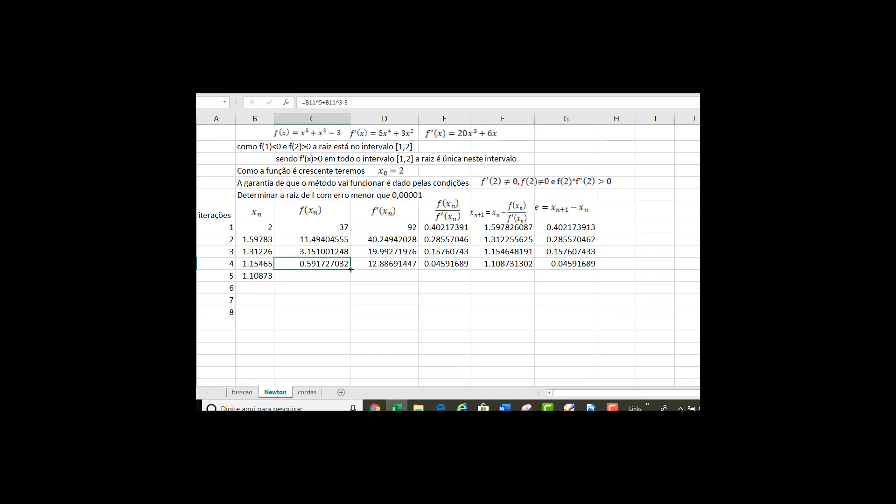
pyautogui.moveTo(350, 270); pyautogui.dragTo(348, 282)
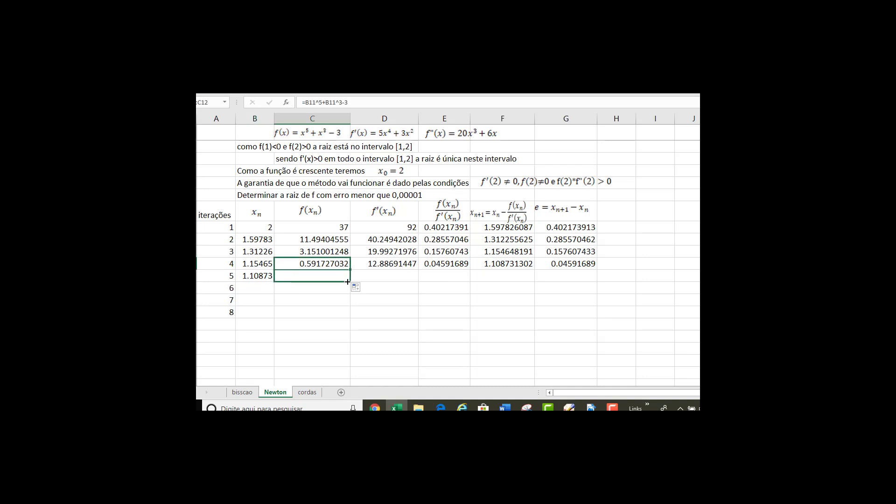
pyautogui.click(405, 264)
pyautogui.moveTo(420, 269); pyautogui.dragTo(419, 282)
pyautogui.click(459, 265)
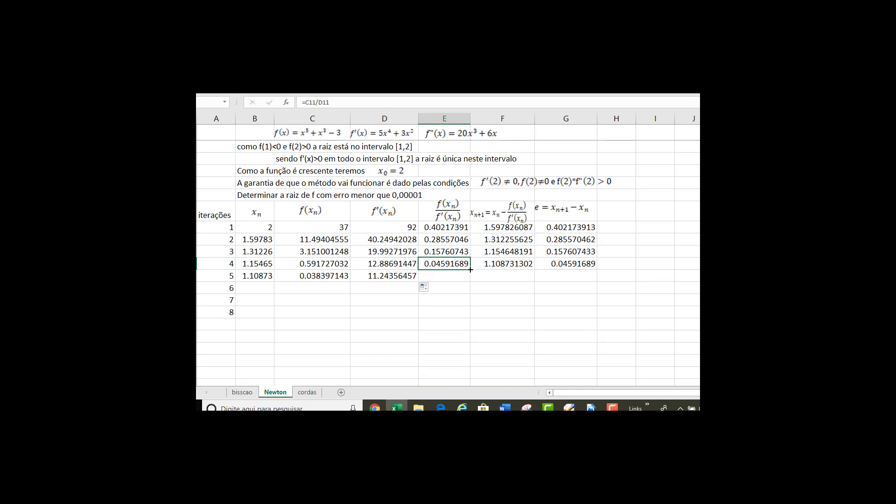
pyautogui.moveTo(470, 269); pyautogui.dragTo(467, 281)
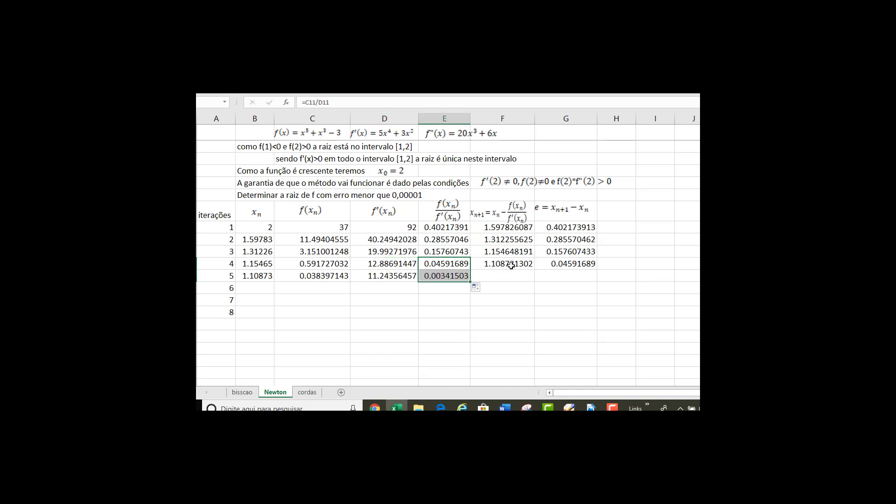
# - Fill the xn+1 and absolute error formulas from F11 and G11 down to row 12 for iteration 5
pyautogui.click(511, 265)
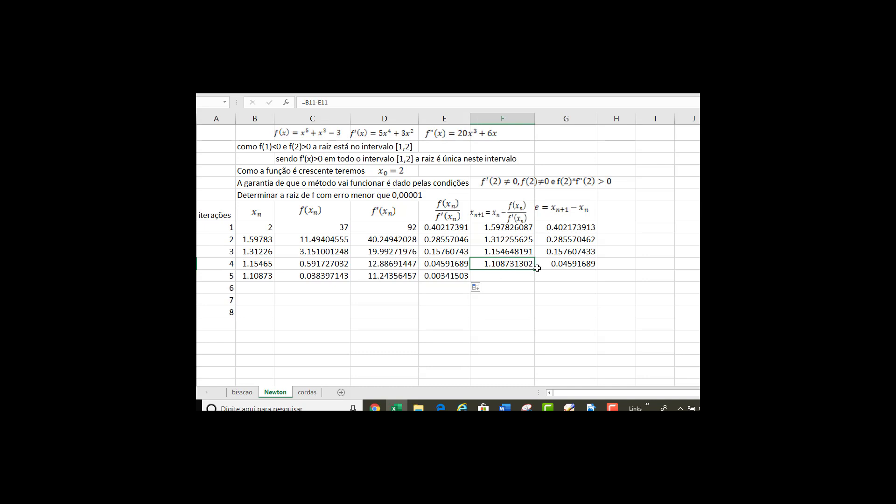
pyautogui.moveTo(536, 269); pyautogui.dragTo(536, 280)
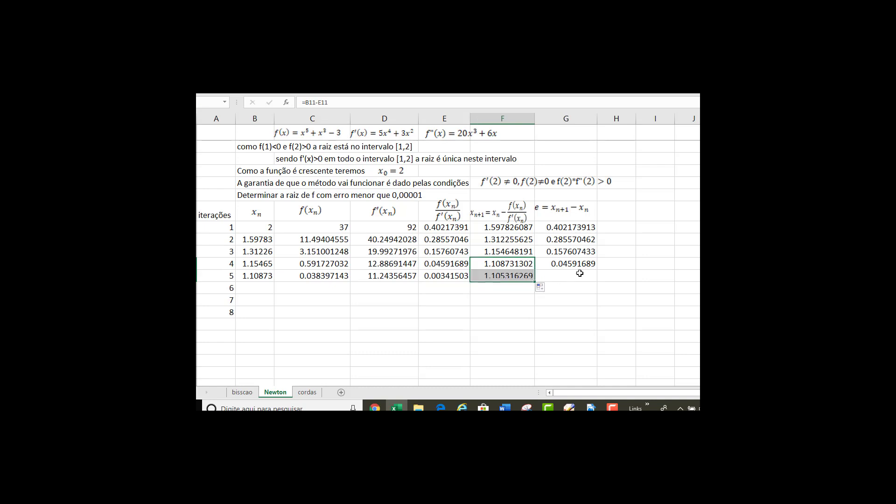
pyautogui.click(589, 267)
pyautogui.moveTo(596, 270); pyautogui.dragTo(596, 283)
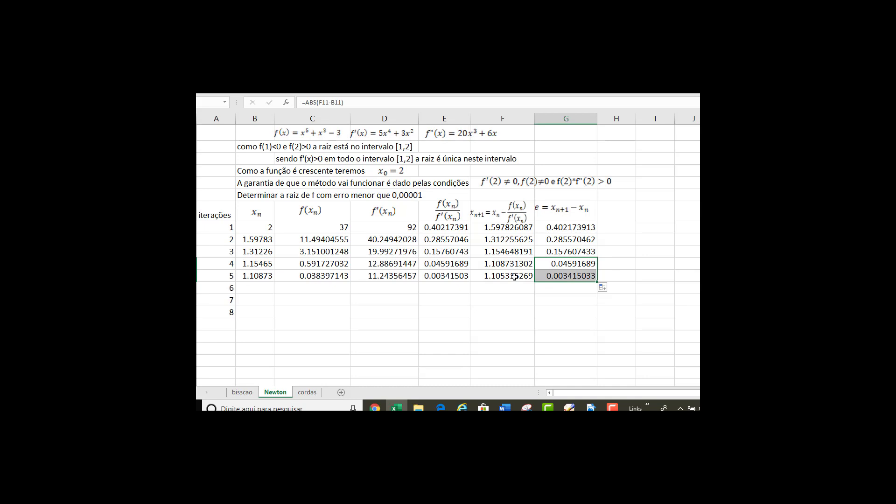
# - Set xn of iteration 6 in cell B13 to the previous approximation with the formula =F12
pyautogui.click(269, 288)
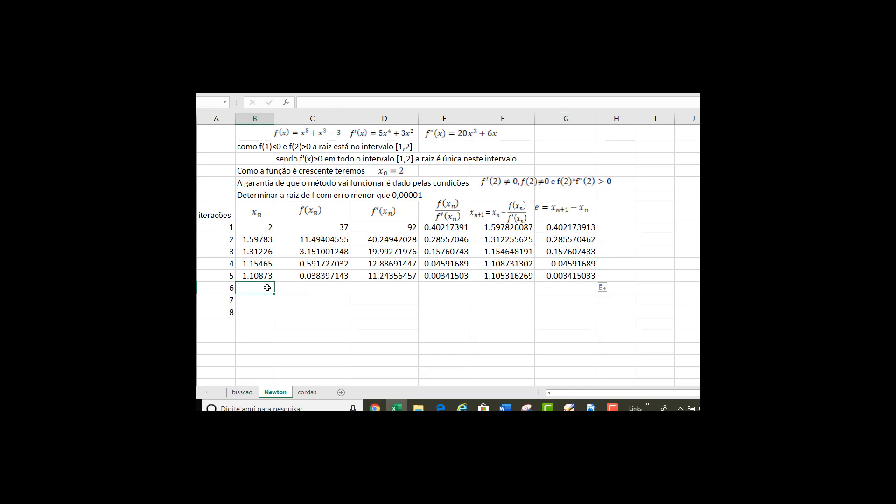
pyautogui.write('=')
pyautogui.click(501, 277)
pyautogui.press('Return')
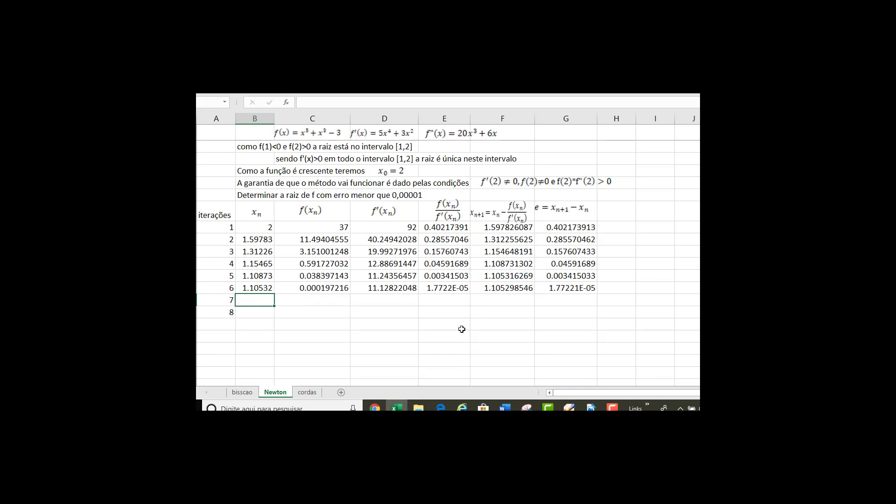
# - Review the iteration 6 formulas for f(xn), f'(xn), their quotient and xn+1 in cells C13 to F13
pyautogui.click(341, 288)
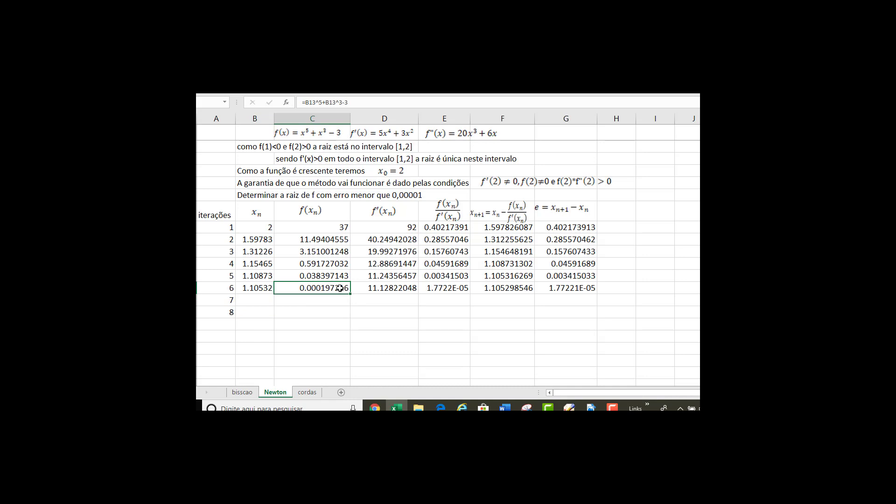
pyautogui.click(381, 290)
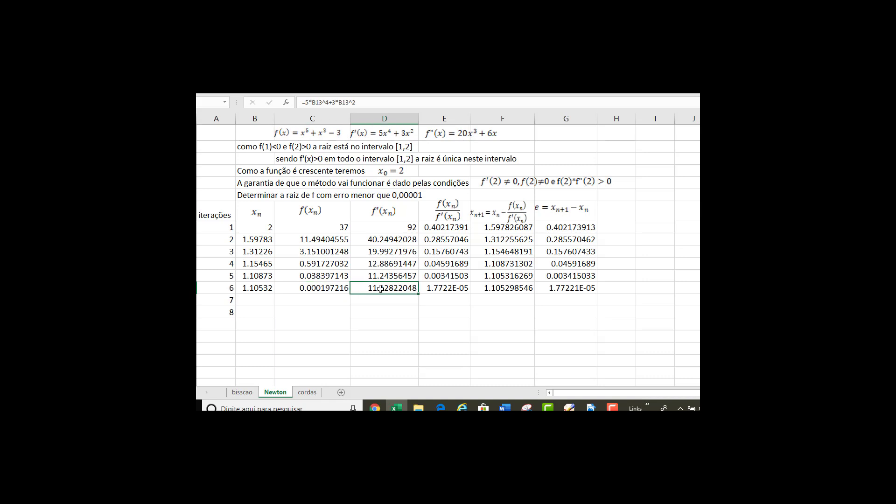
pyautogui.click(441, 289)
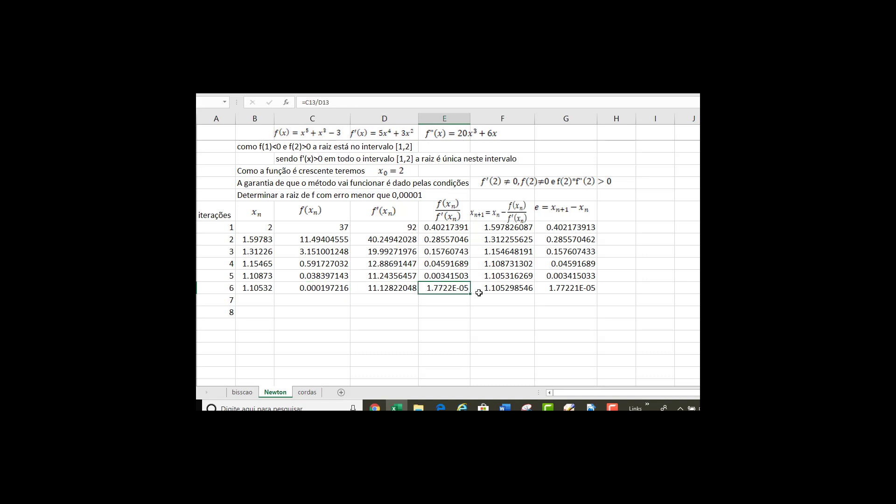
pyautogui.click(511, 291)
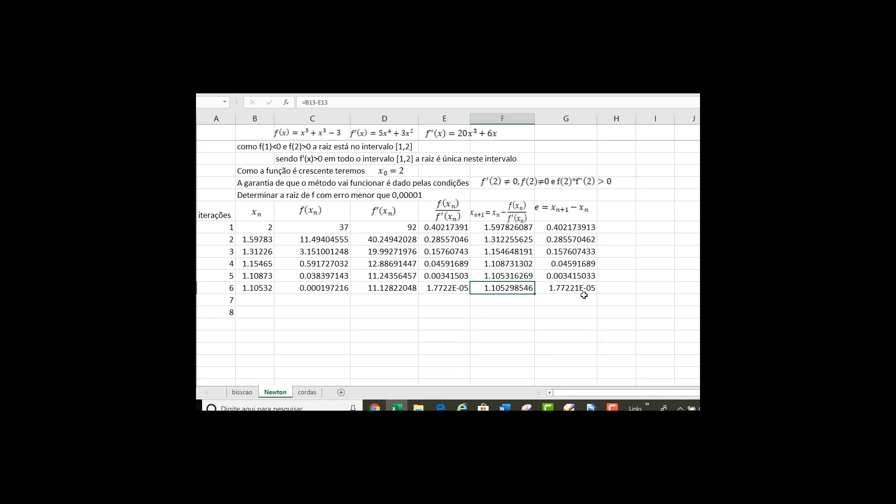
# - Replace the iteration 6 error formula in cell G13 with the value 0,00001
pyautogui.click(571, 289)
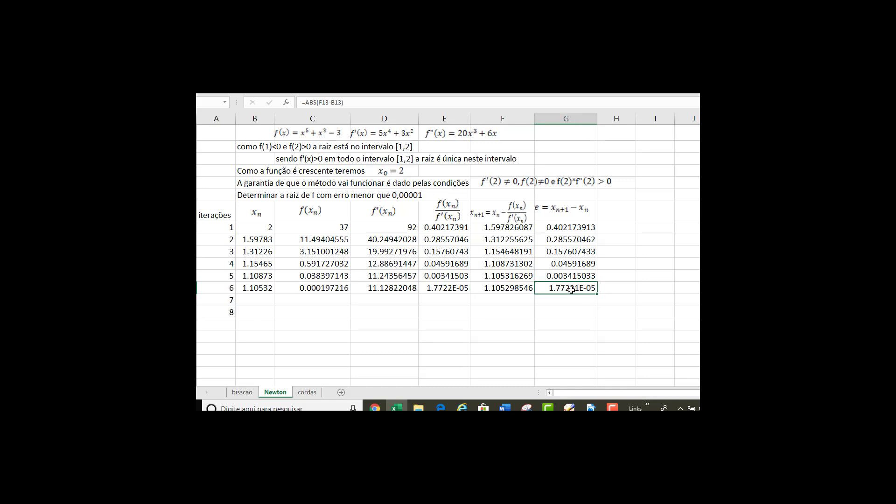
pyautogui.write('0')
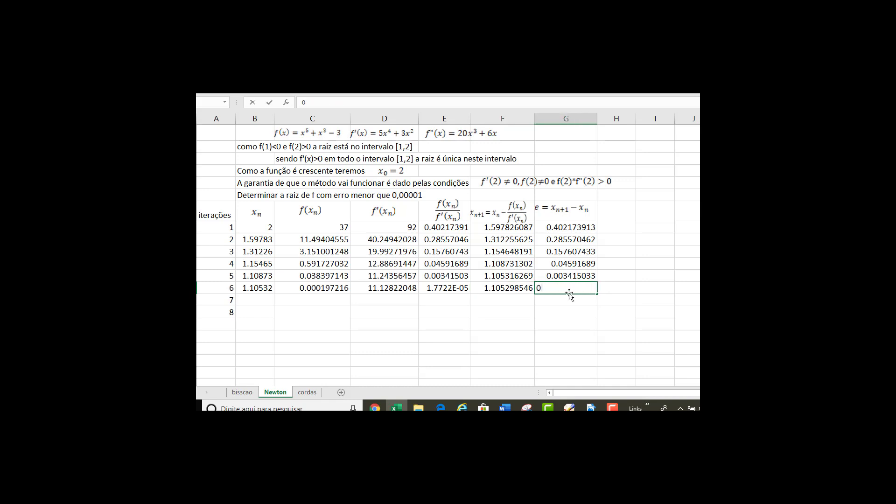
pyautogui.write(',00001')
pyautogui.press('Return')
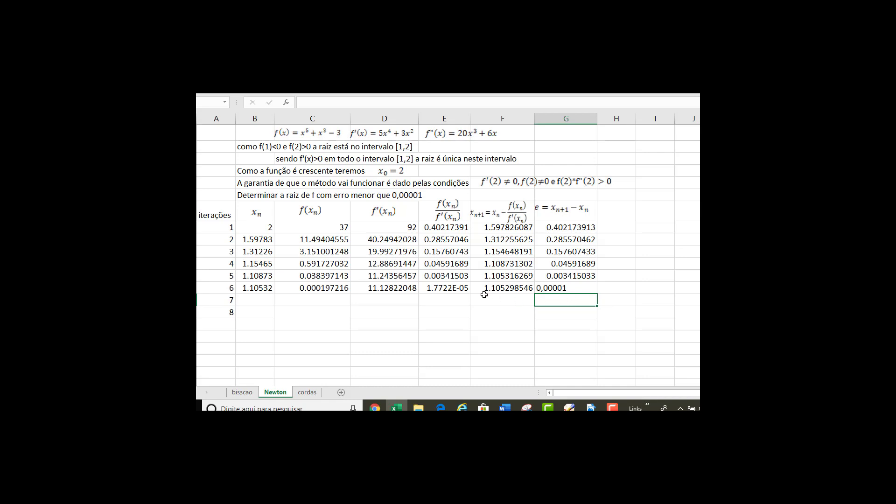
# - Set xn of iteration 7 in cell B14 to the previous approximation with the formula =F13
pyautogui.click(258, 305)
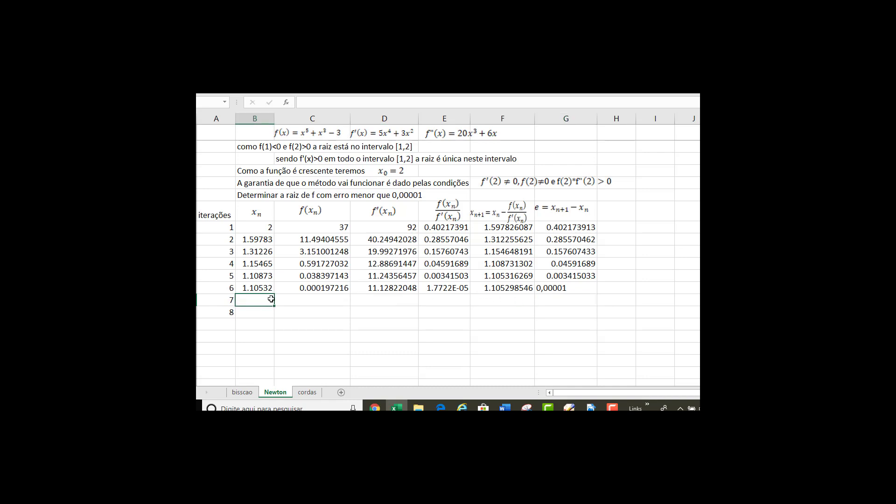
pyautogui.write('=')
pyautogui.click(524, 289)
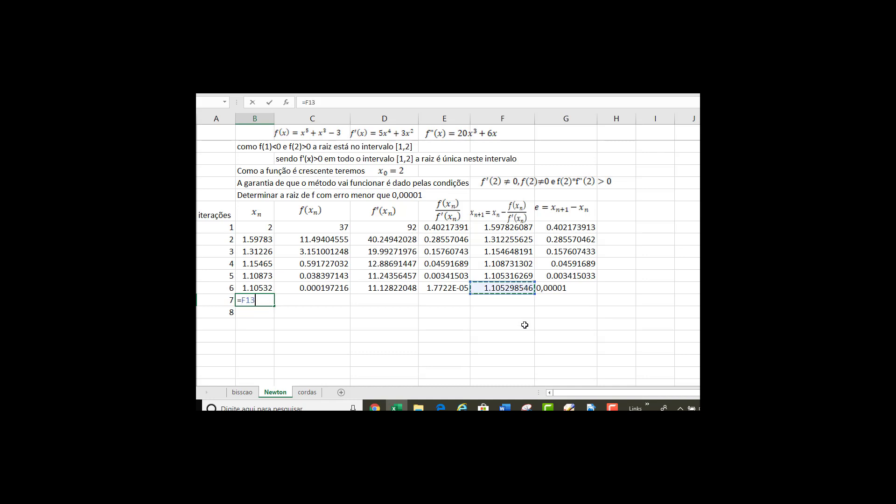
pyautogui.press('Return')
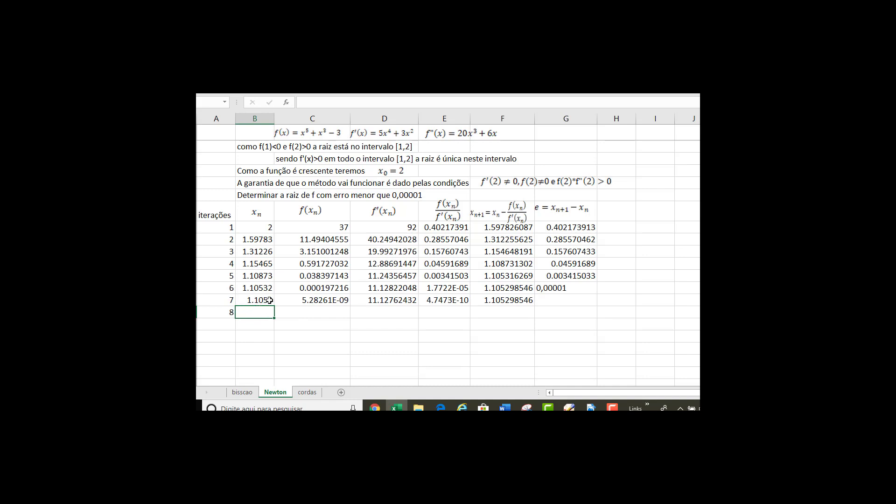
# - Clear the iteration 7 formulas in cells C14 to F14, keeping only the xn value in that row
pyautogui.moveTo(303, 297); pyautogui.dragTo(526, 301)
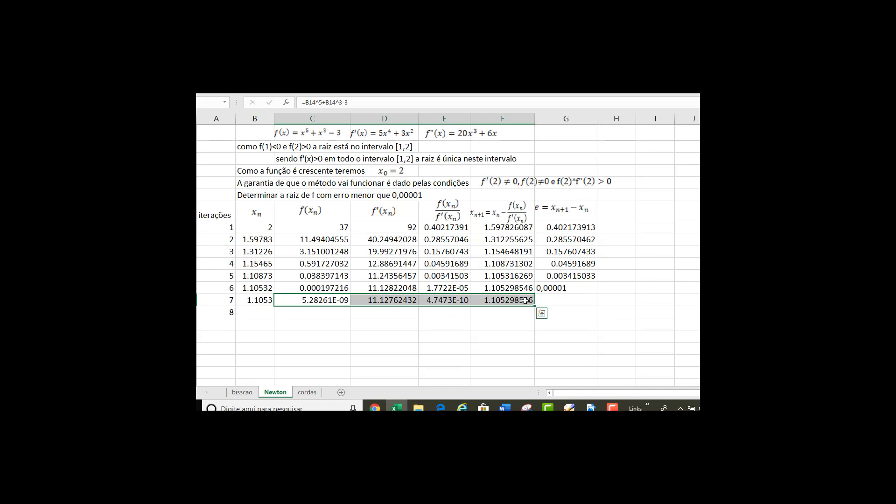
pyautogui.press('Delete')
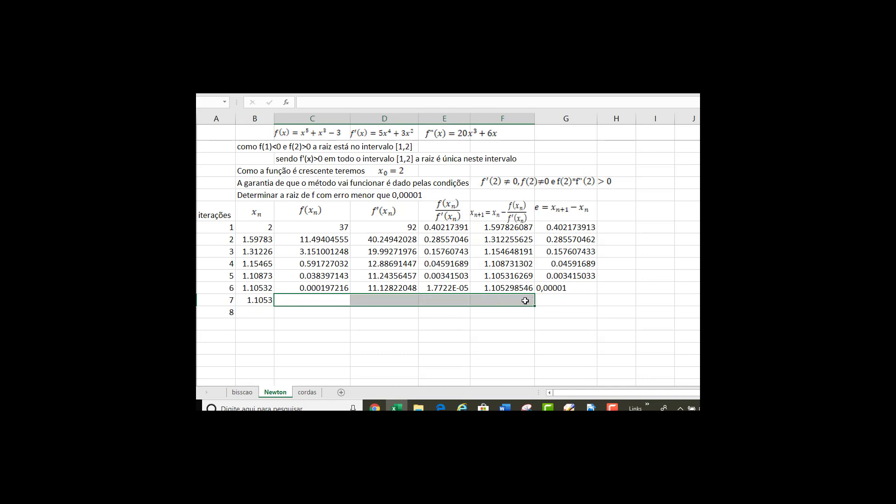
pyautogui.click(403, 336)
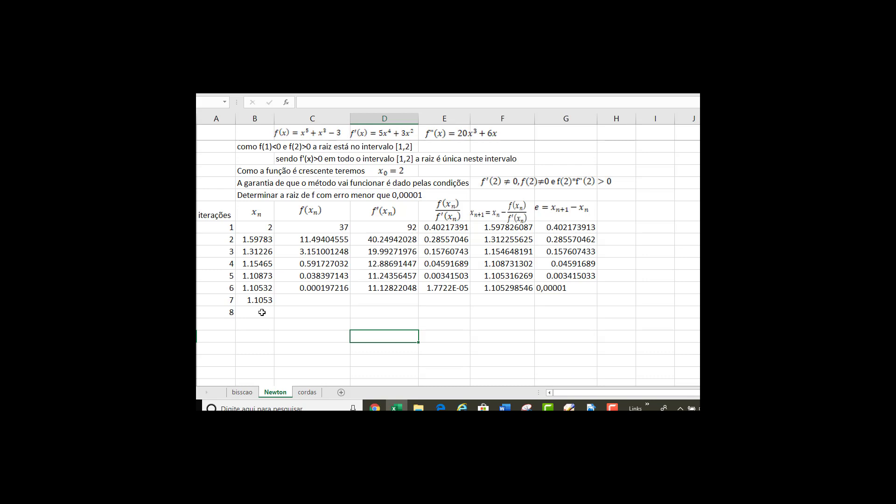
# - Switch to the Desmos graph of x^5+x^3-3 in Chrome, check the curve's x-axis crossing, and return to the Excel sheet
pyautogui.click(373, 409)
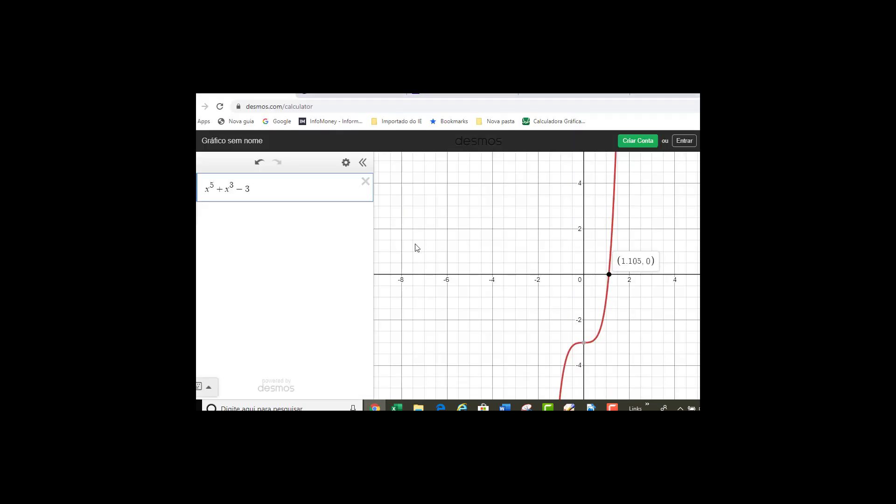
pyautogui.click(609, 275)
pyautogui.click(609, 275)
pyautogui.moveTo(399, 409)
pyautogui.click(400, 362)
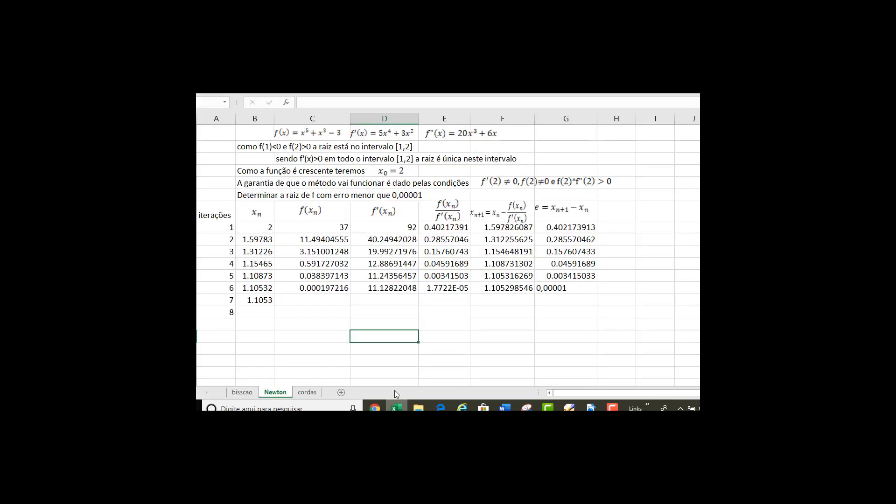